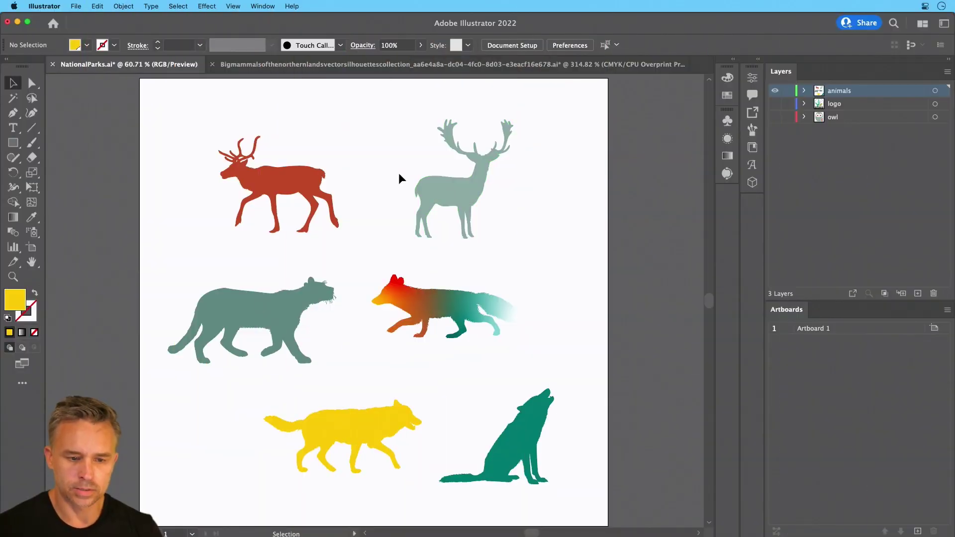
- Copy the red deer silhouette from Illustrator and paste it into the ParksAd.psd forest image
click(269, 191)
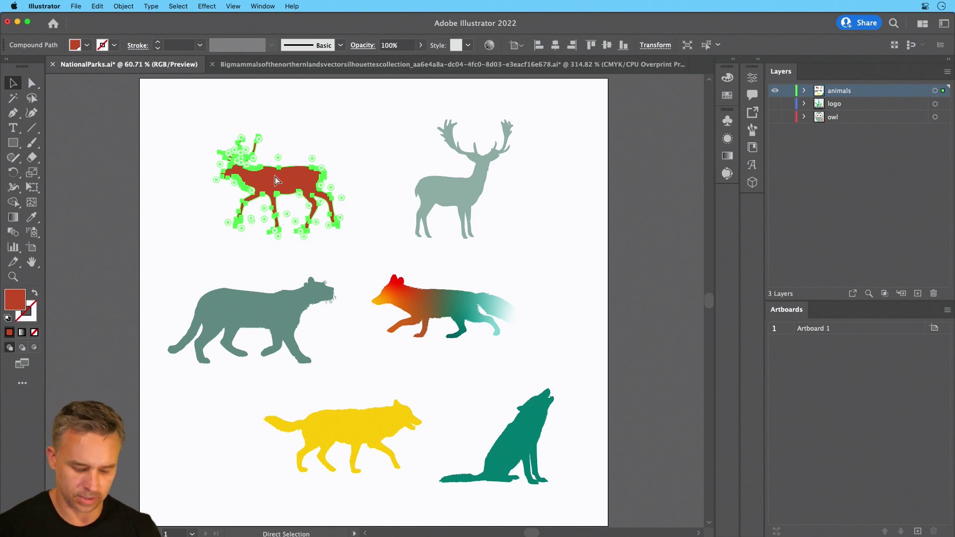
mouse_move(230, 531)
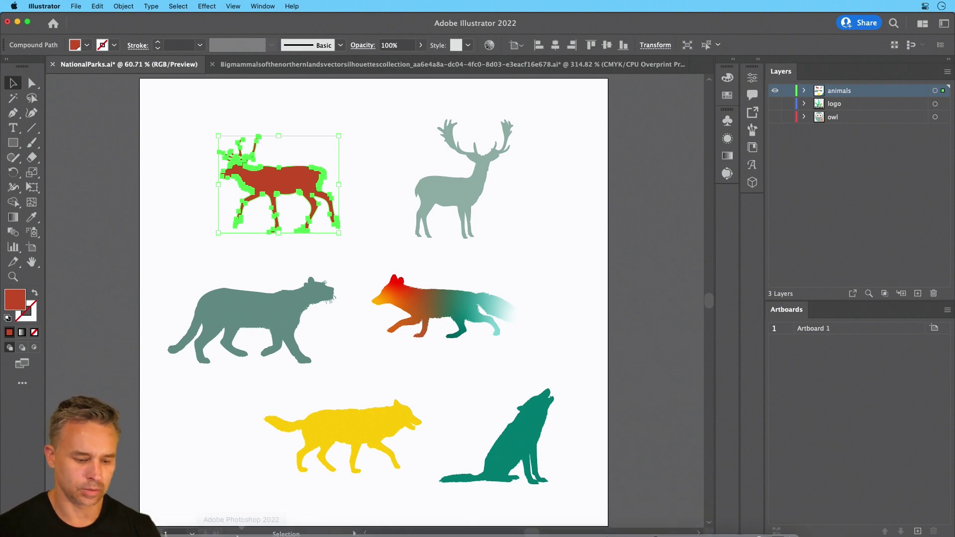
click(241, 528)
key(super+v)
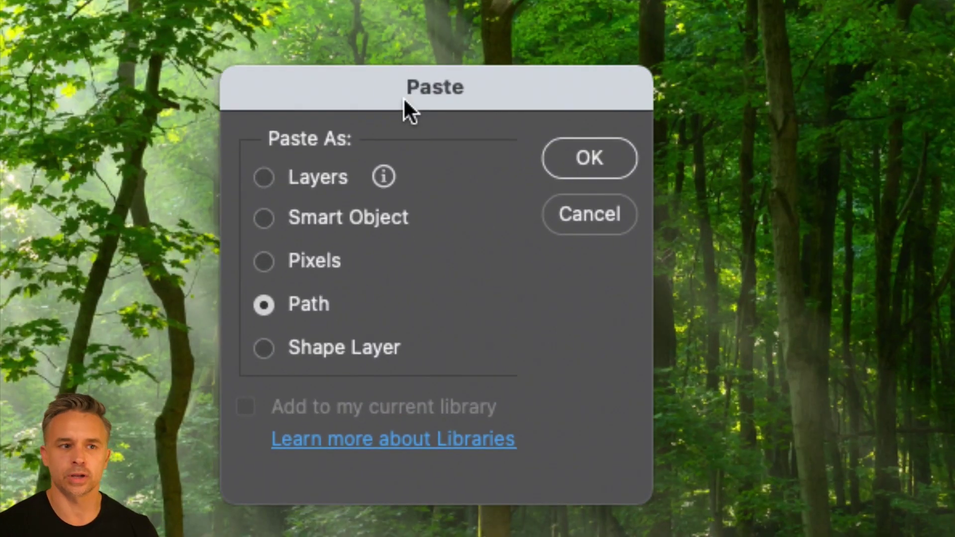
- Paste the deer as a shape layer and move Shape 1 beneath the masked trees
click(281, 347)
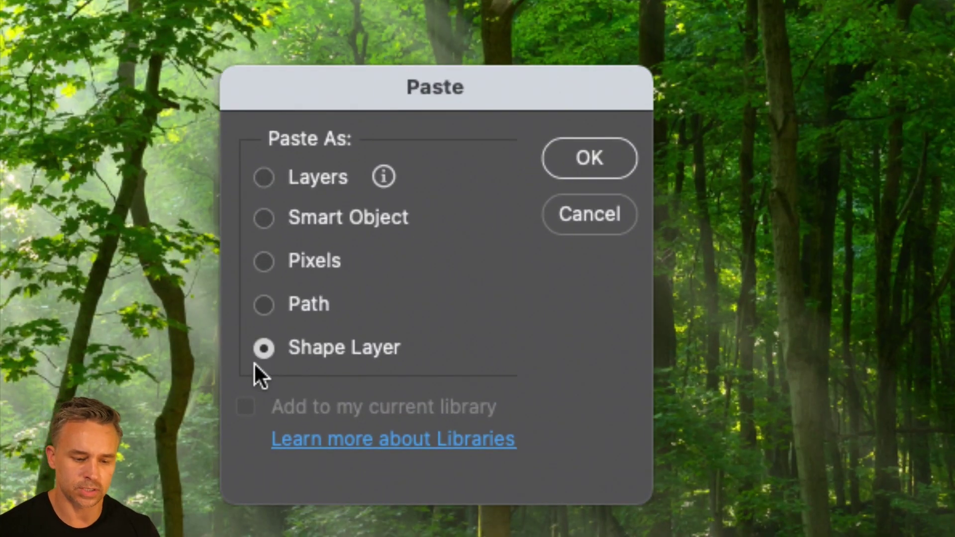
click(605, 166)
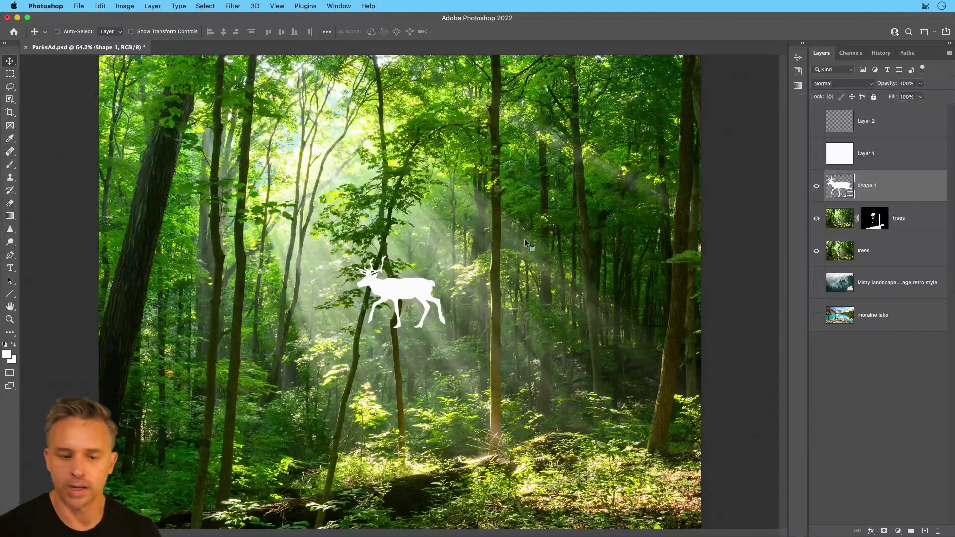
drag(878, 185, 878, 235)
- Scale the deer shape up to about 269%, then shift it lower-right and trim it slightly
key(super+t)
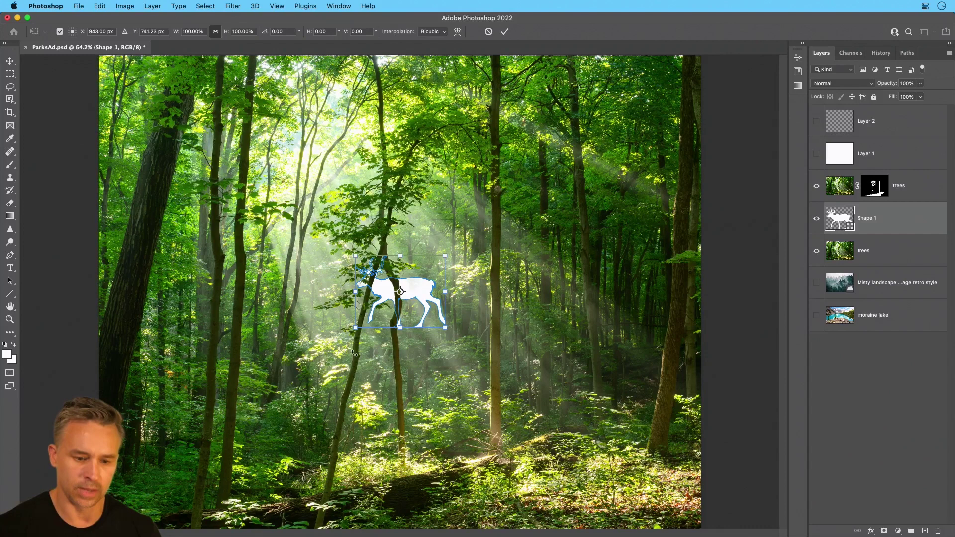
drag(356, 328, 204, 450)
drag(271, 344, 347, 364)
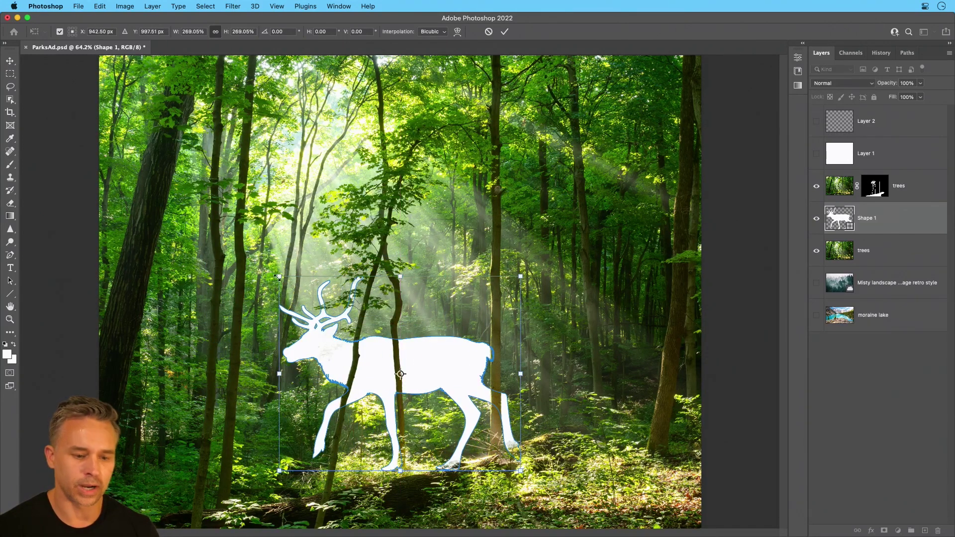
drag(278, 277, 320, 307)
key(Return)
- Keep the deer shape's white fill and inspect its path anchor points
double_click(840, 220)
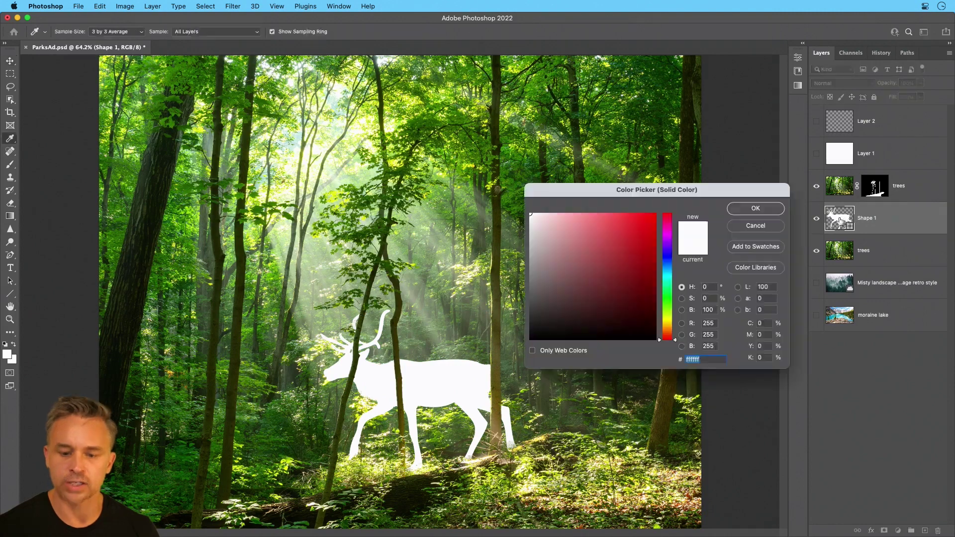
drag(617, 225, 516, 198)
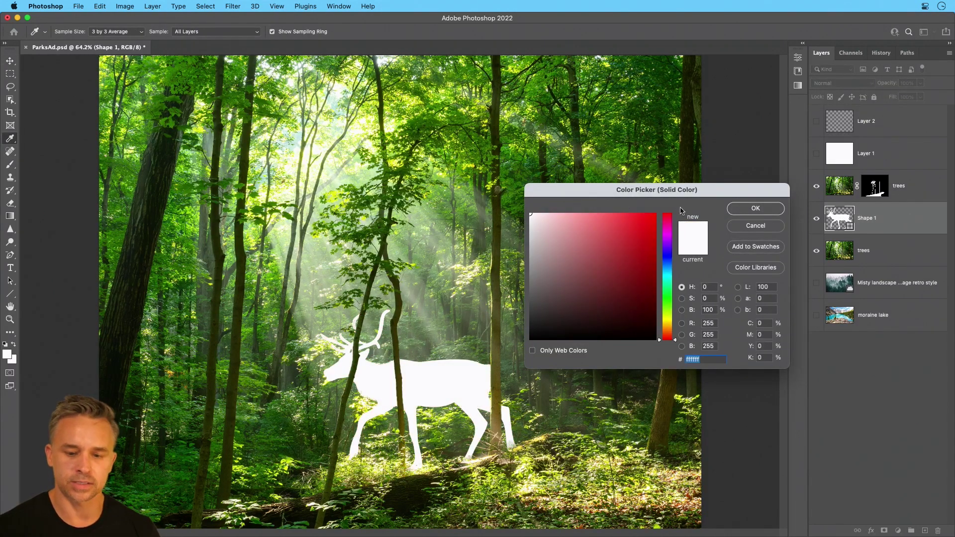
click(754, 209)
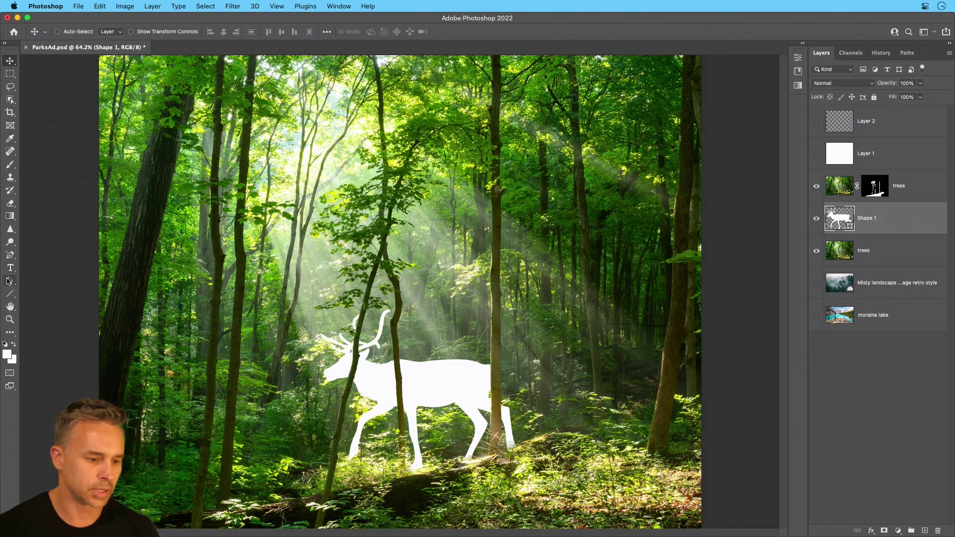
click(9, 281)
click(365, 404)
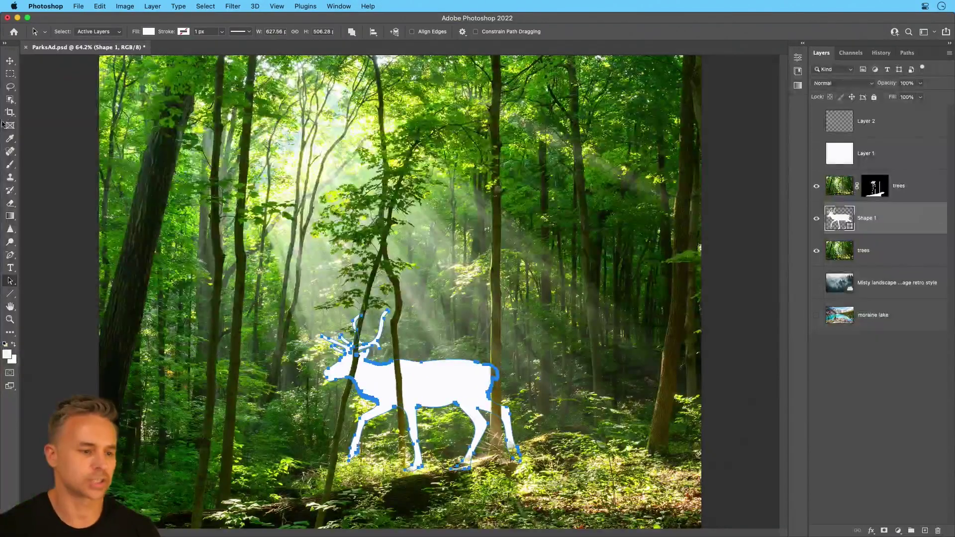
click(10, 73)
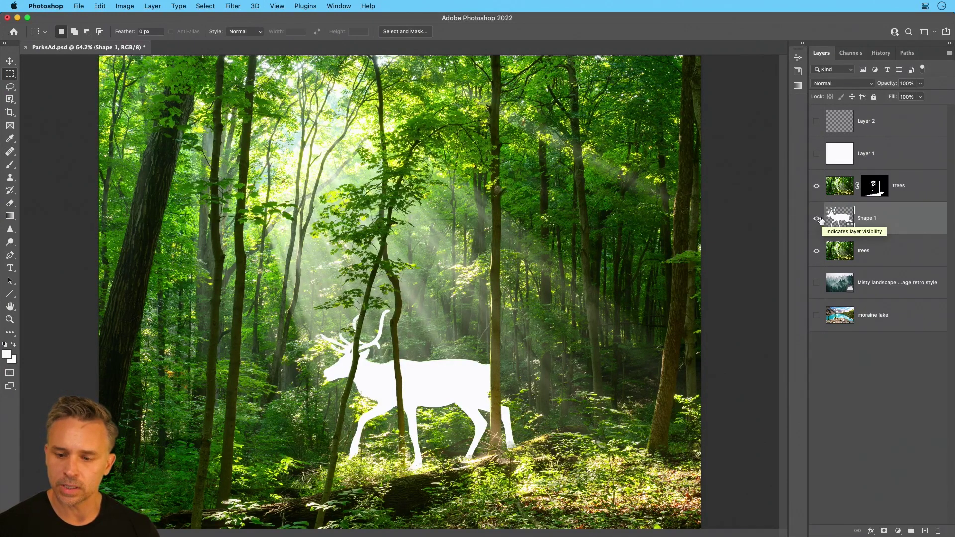
- Hide Shape 1, show Layer 1 and Layer 2, and make Layer 2 active
click(816, 218)
click(816, 154)
click(816, 122)
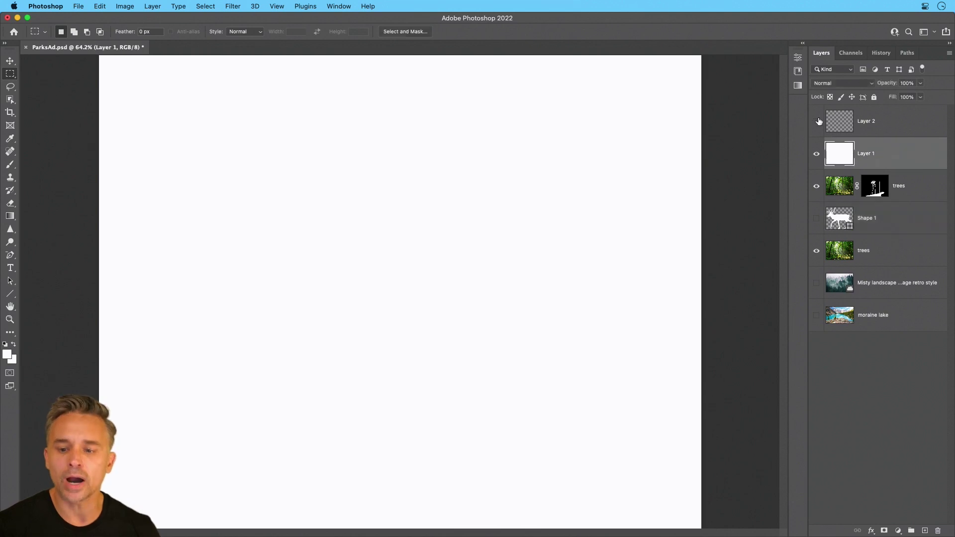
click(865, 121)
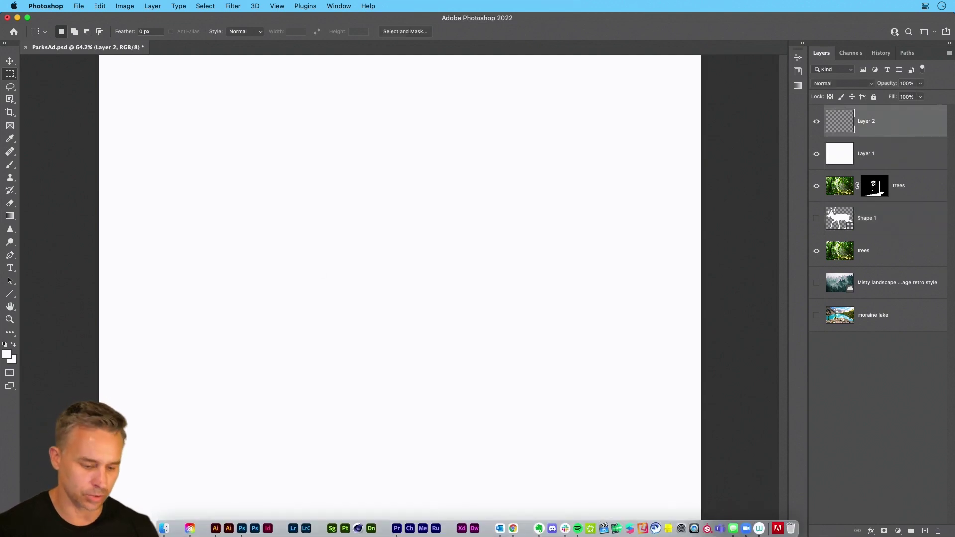
- Back in Illustrator, select the grey-green stag silhouette among the animal artwork
click(215, 529)
click(384, 156)
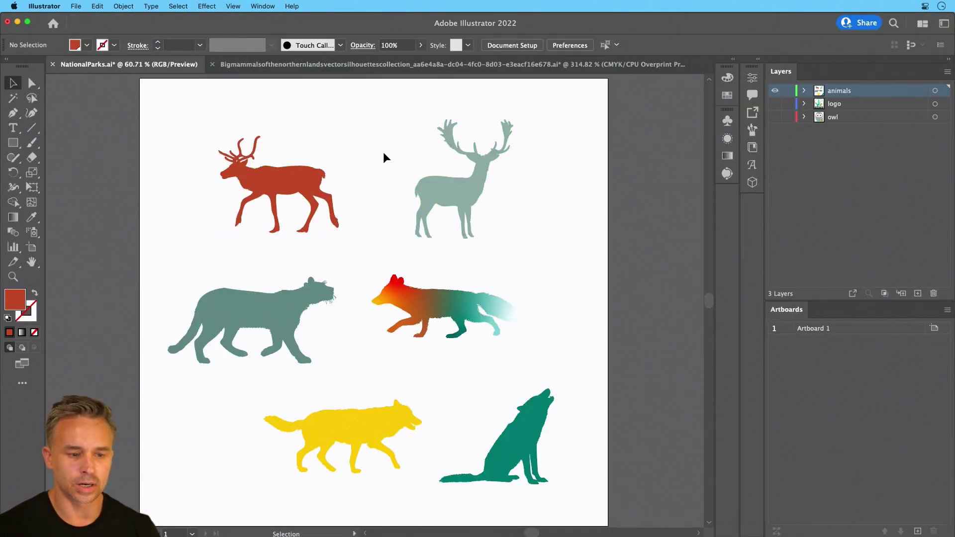
click(286, 187)
click(465, 197)
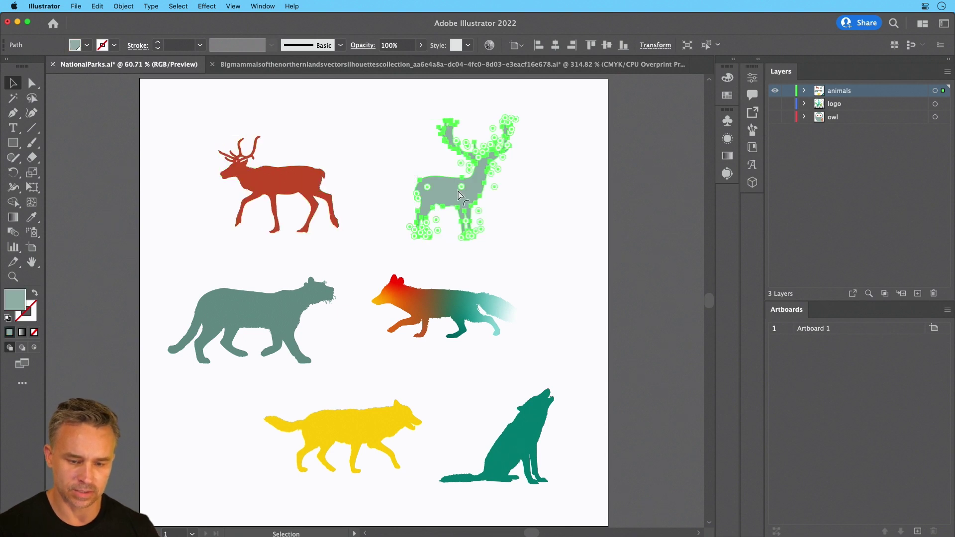
click(391, 133)
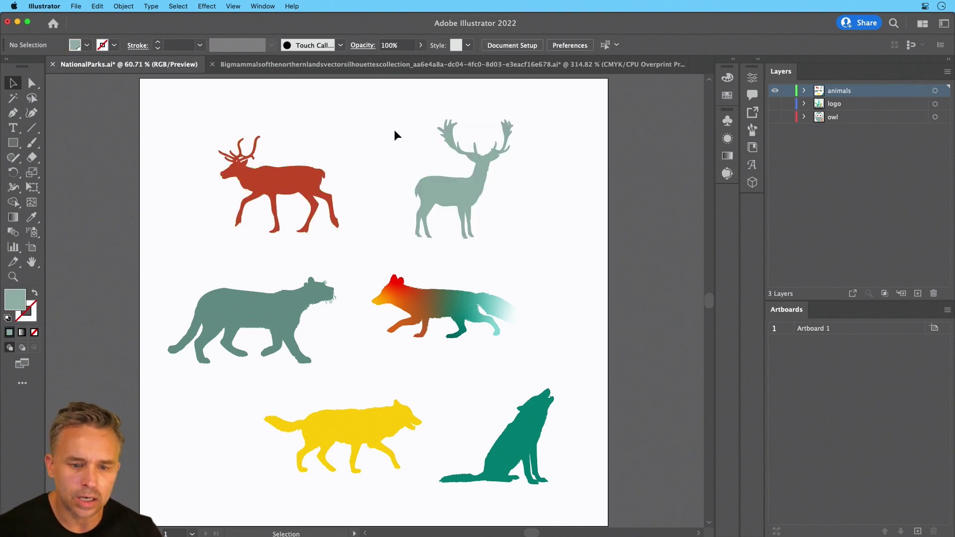
click(455, 204)
mouse_move(224, 529)
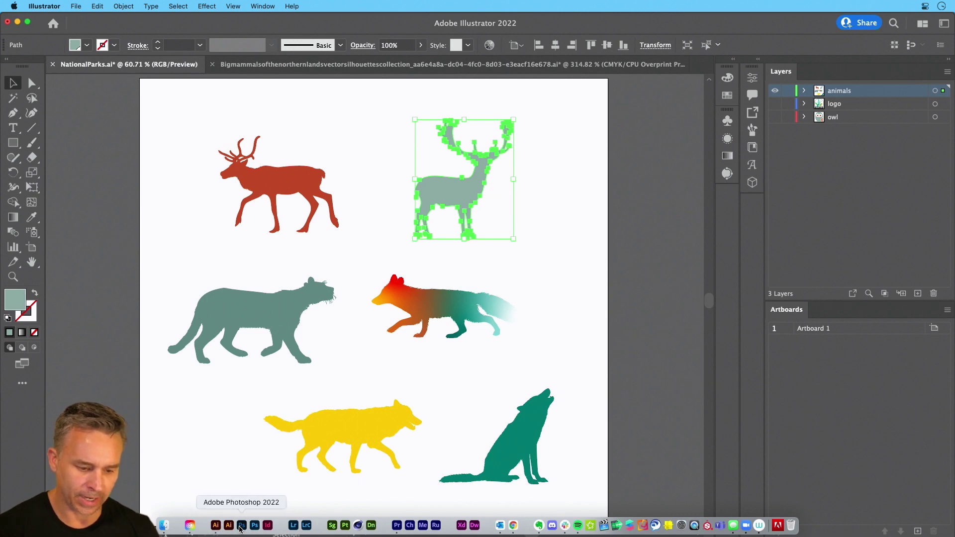
- Paste the stag into Photoshop as a path and target Layer 2's vector mask
click(241, 526)
key(super+v)
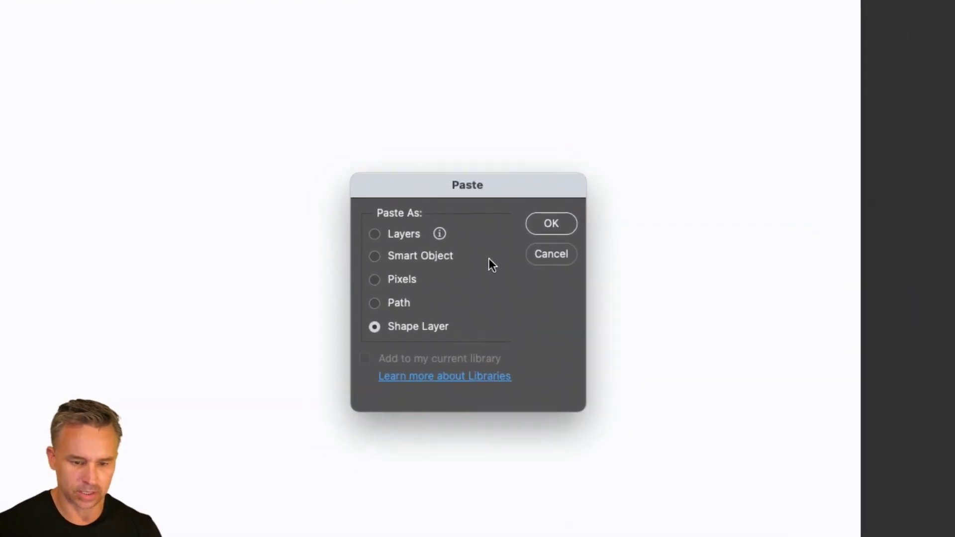
click(437, 283)
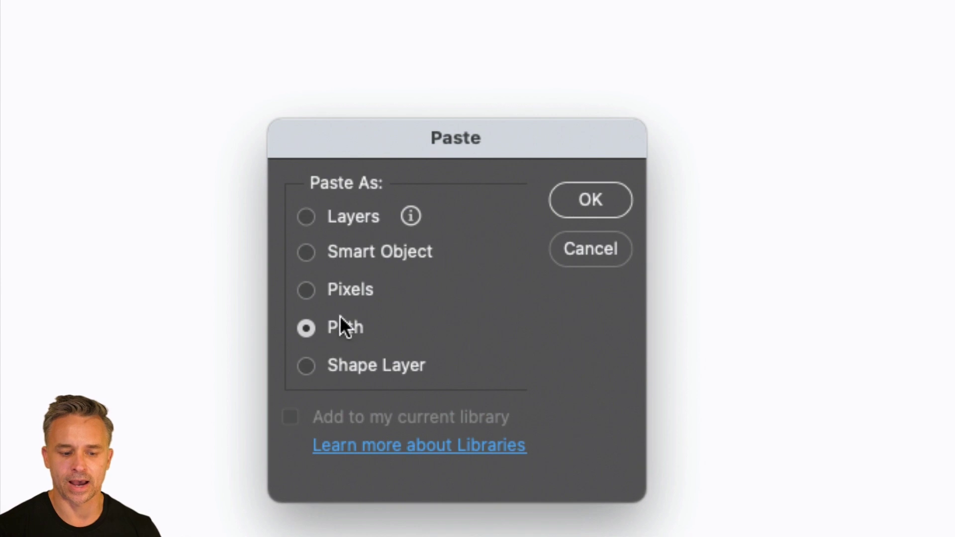
click(559, 195)
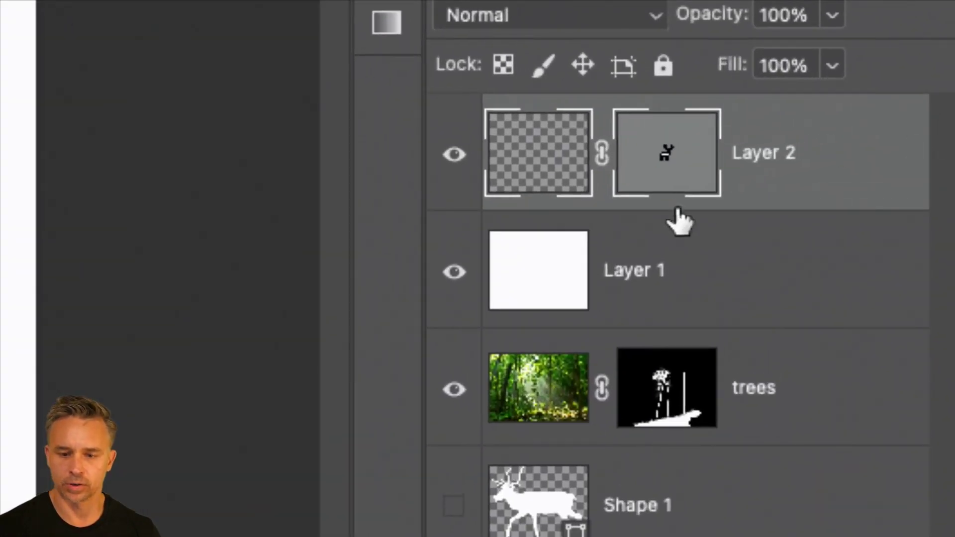
click(875, 123)
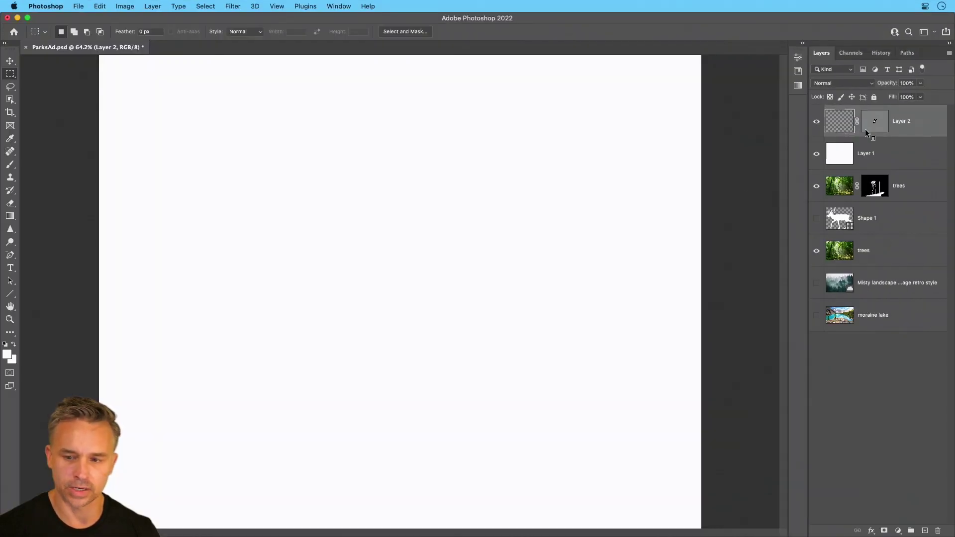
- Select all the stag path's anchors and enlarge the path to about 158%
click(13, 284)
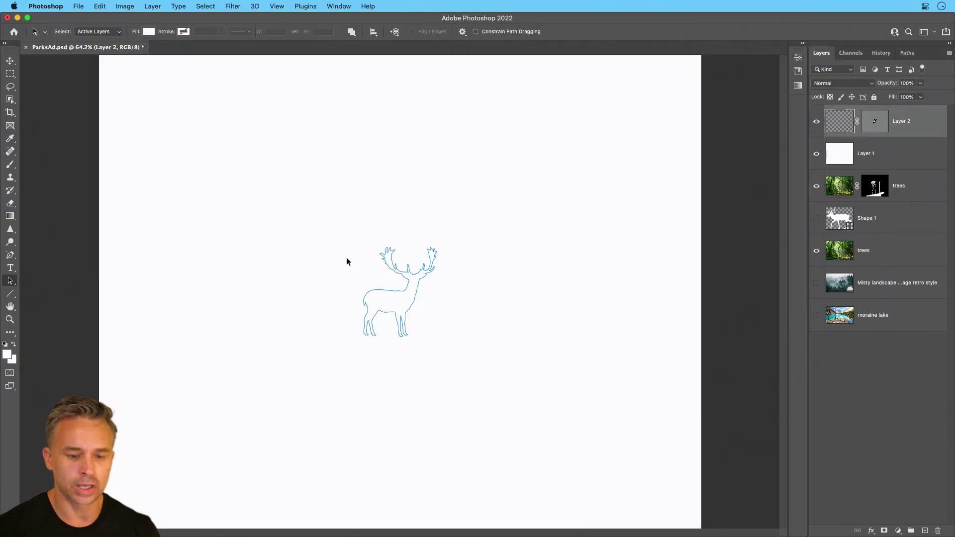
drag(337, 225, 565, 473)
key(ctrl+t)
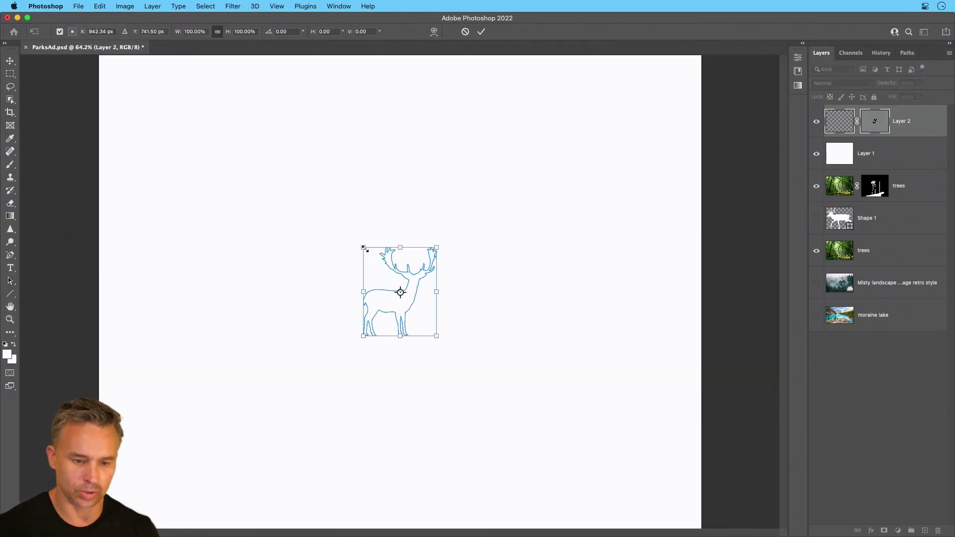
drag(363, 246, 258, 172)
key(Return)
- Save a copy of the stag mask path in the Paths panel
click(908, 53)
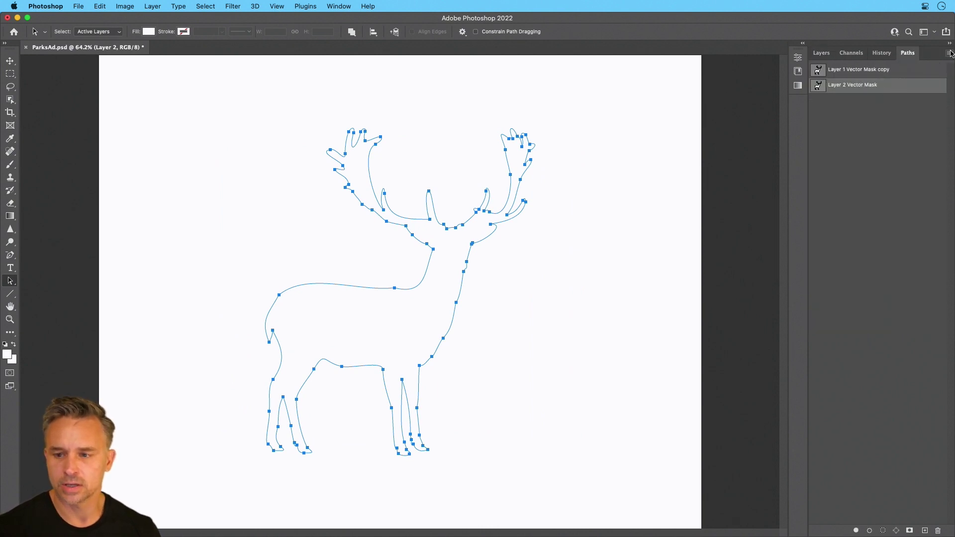
click(950, 52)
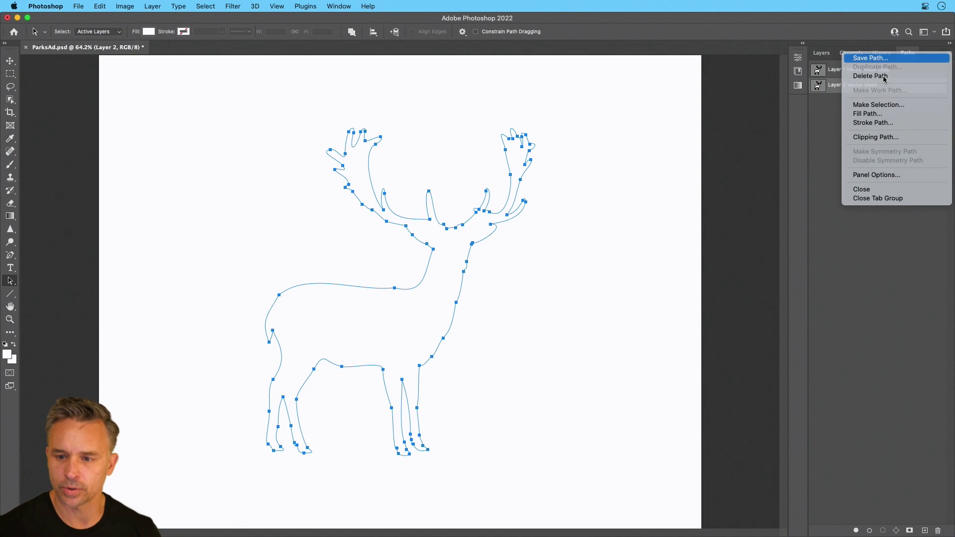
click(872, 58)
key(Return)
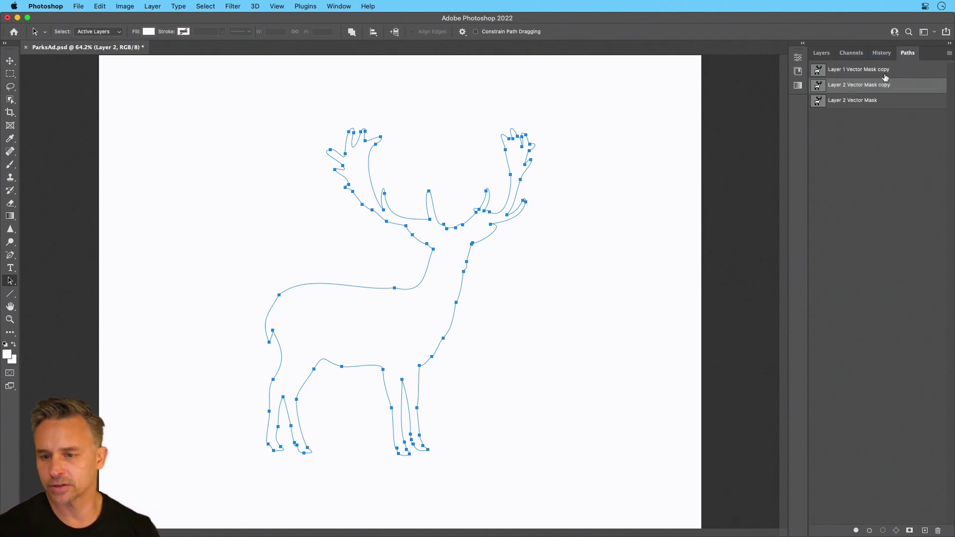
click(822, 53)
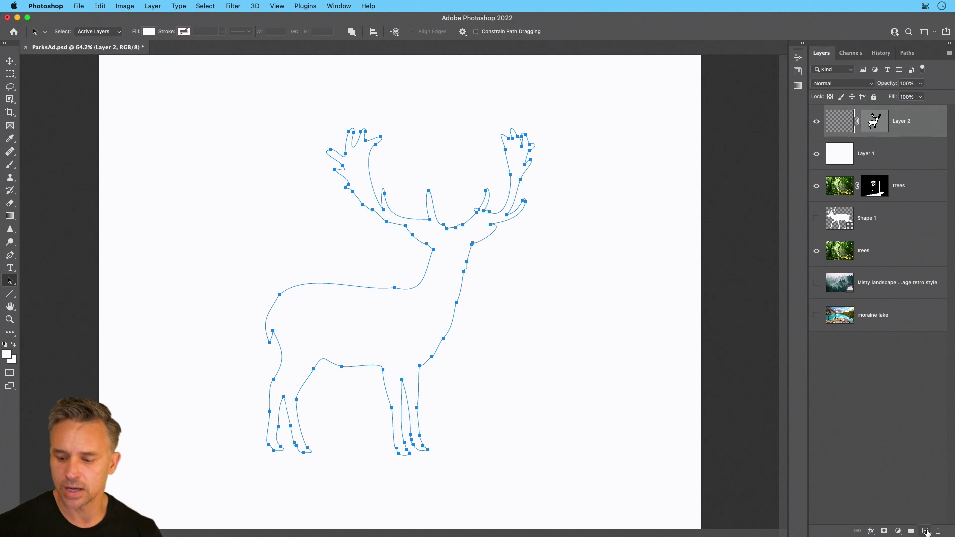
- Add a new Layer 3 and render a Robinia tree onto it with Filter > Render > Tree
click(925, 531)
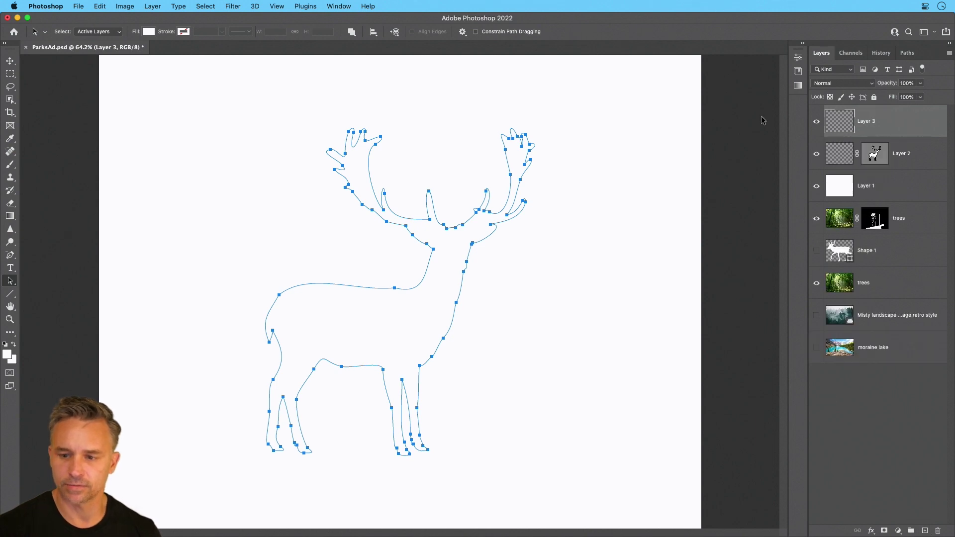
click(232, 7)
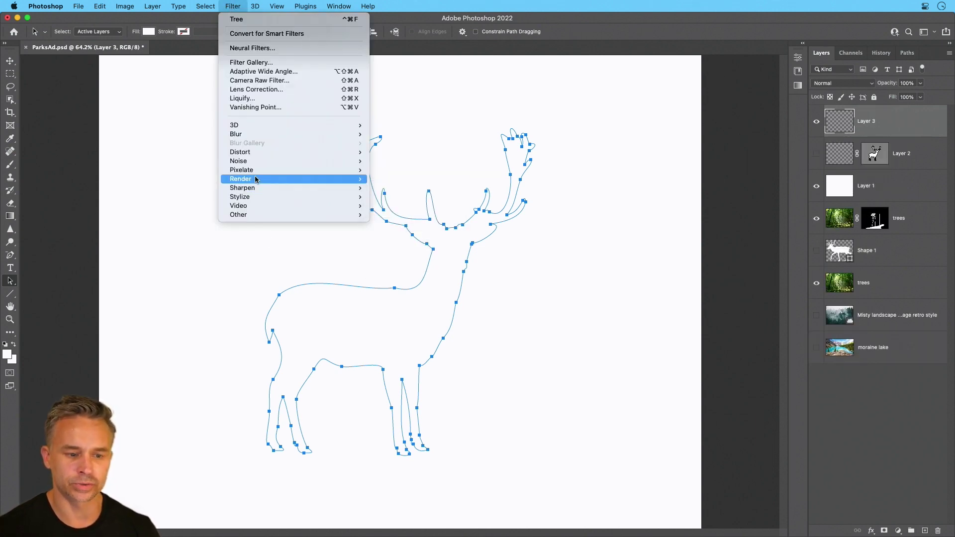
mouse_move(257, 180)
click(402, 198)
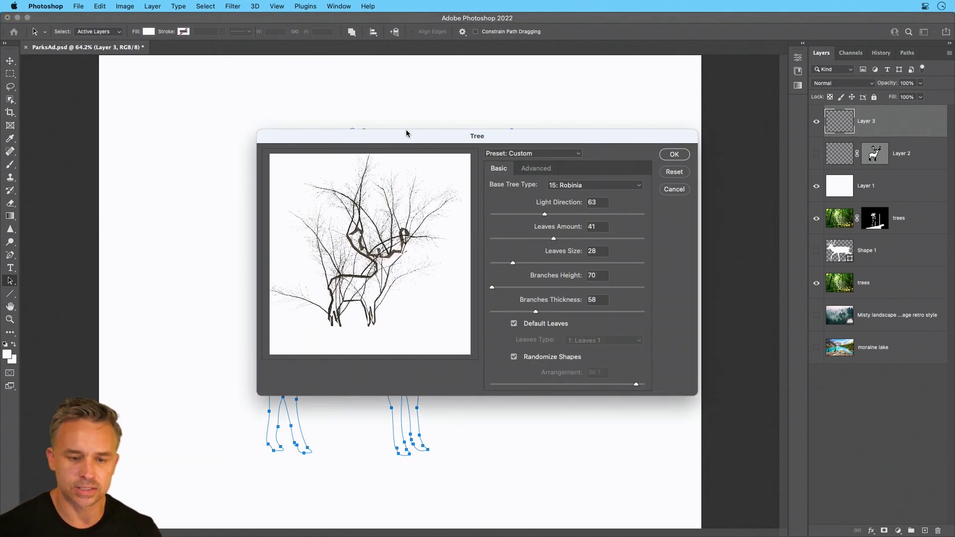
drag(407, 133, 542, 146)
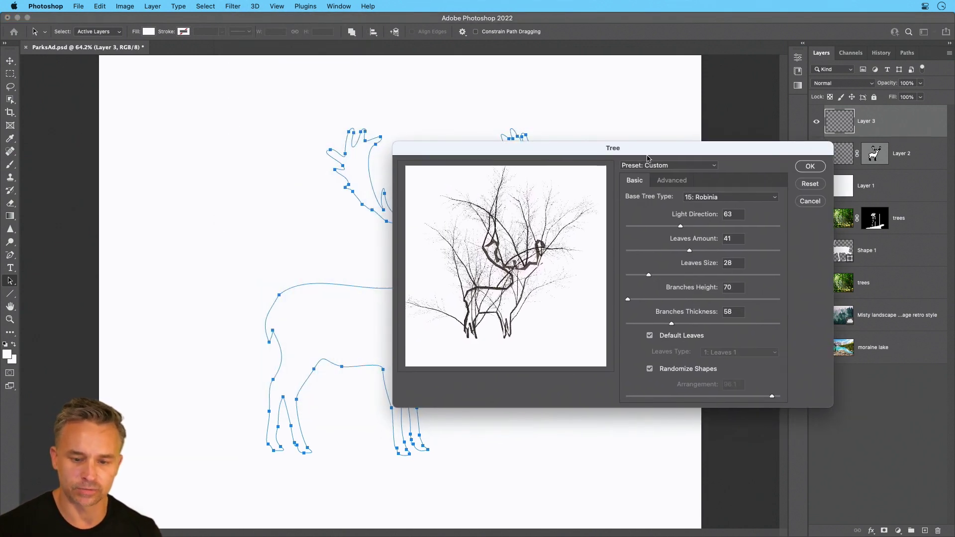
click(812, 167)
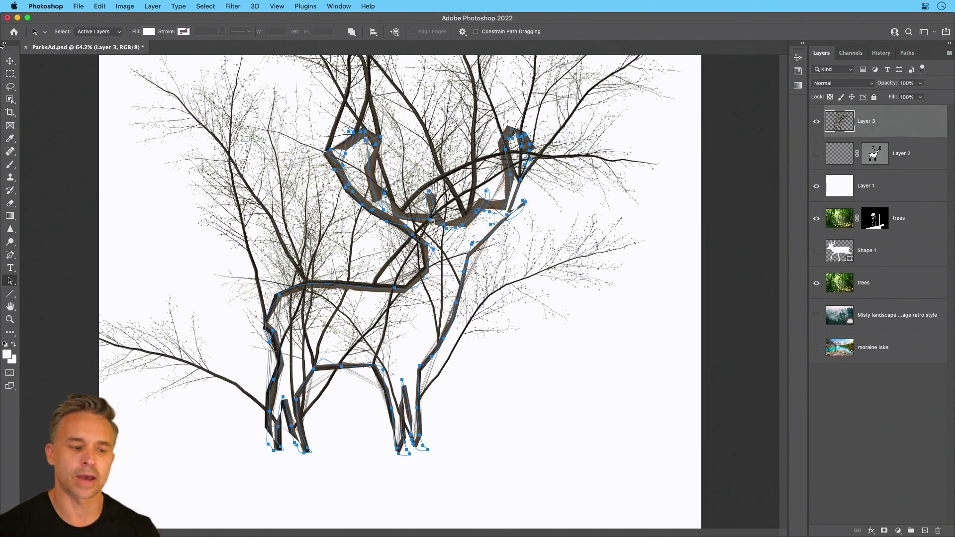
- Hide the tree layer and the white Layer 1 to reveal the forest, selecting the trees layer
click(10, 60)
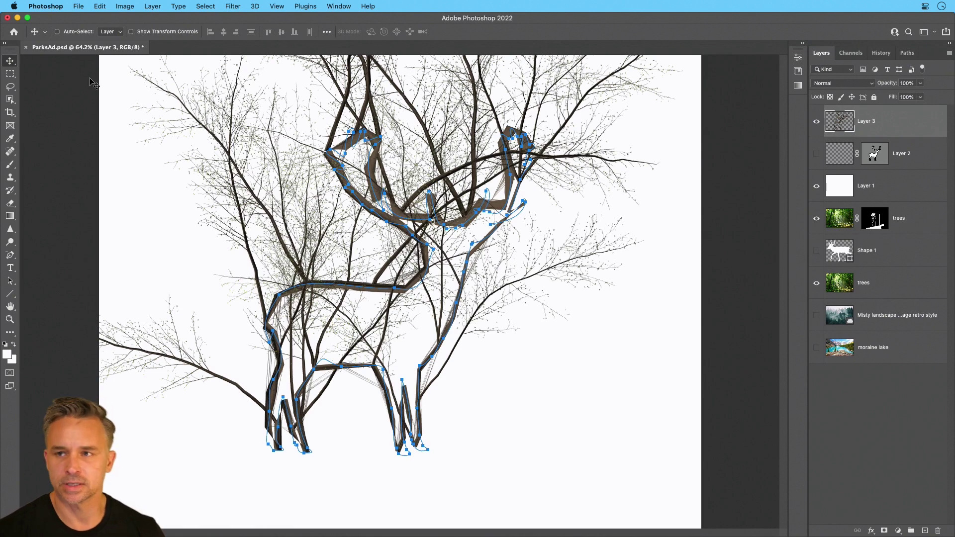
click(815, 123)
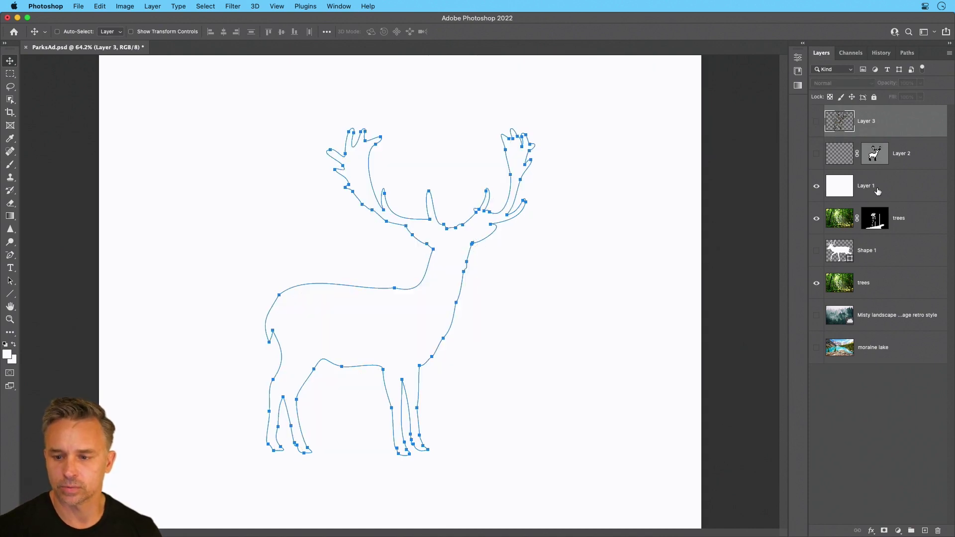
click(841, 191)
click(816, 187)
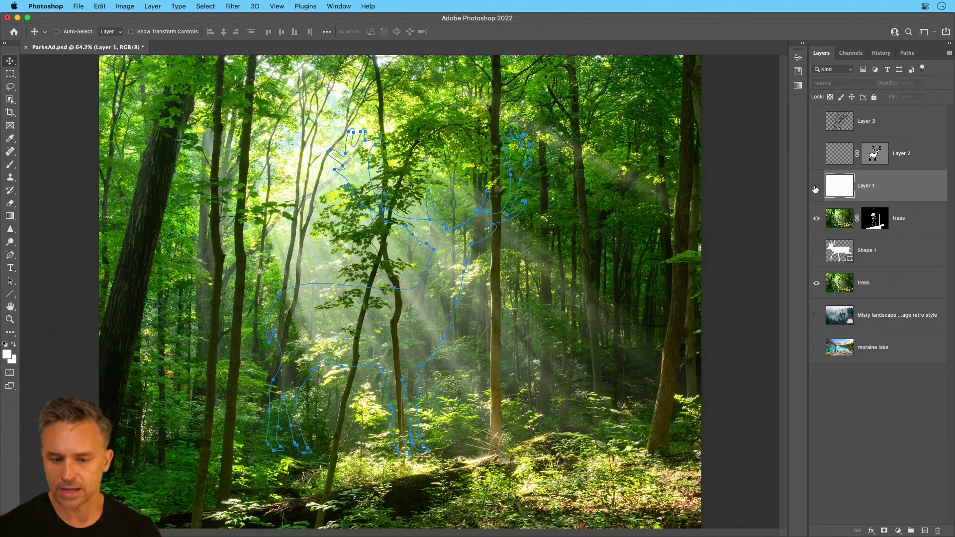
click(846, 218)
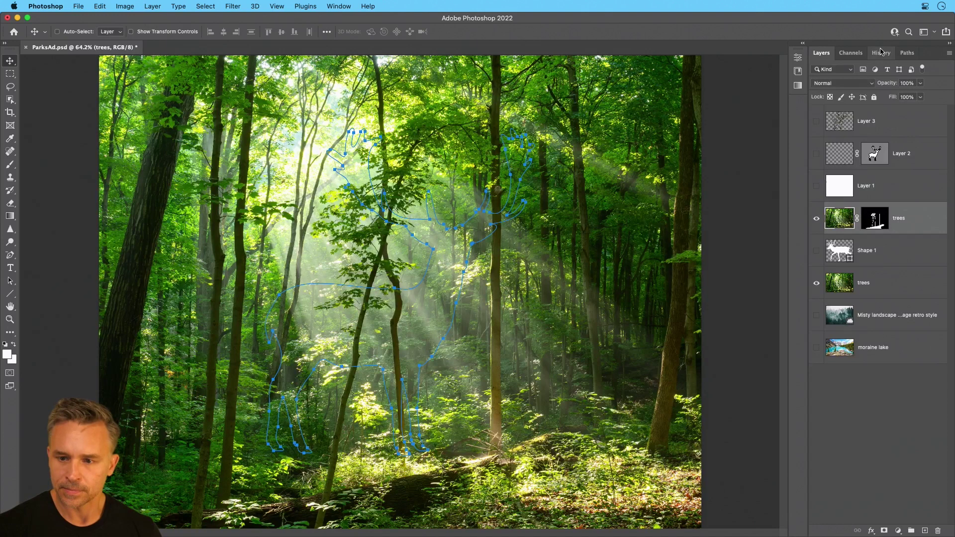
click(10, 74)
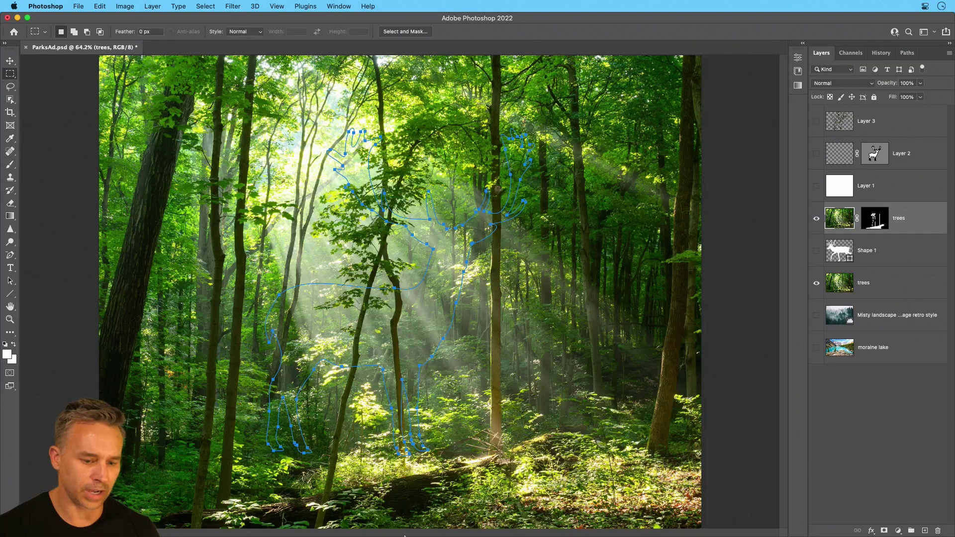
- In Illustrator, deselect the grey deer and select the gradient fox silhouette
click(218, 528)
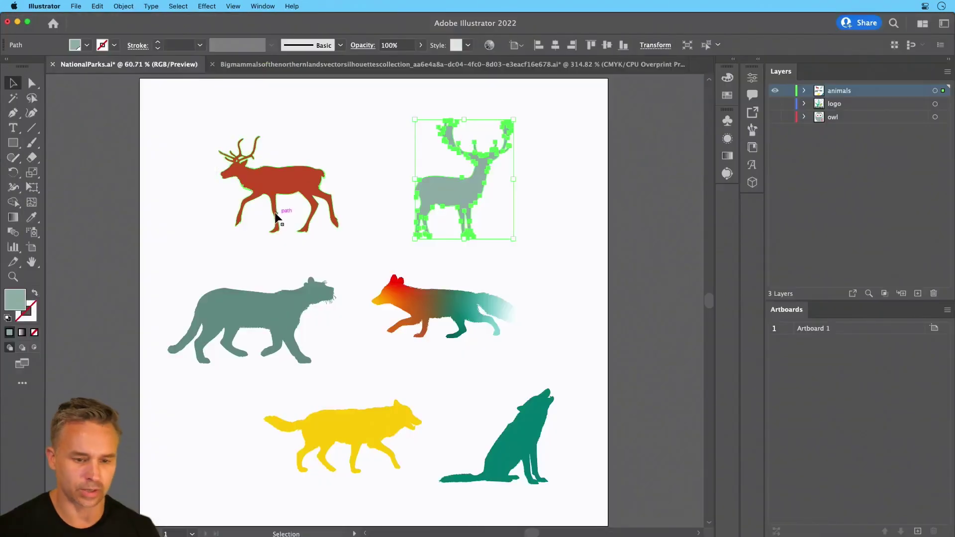
click(110, 241)
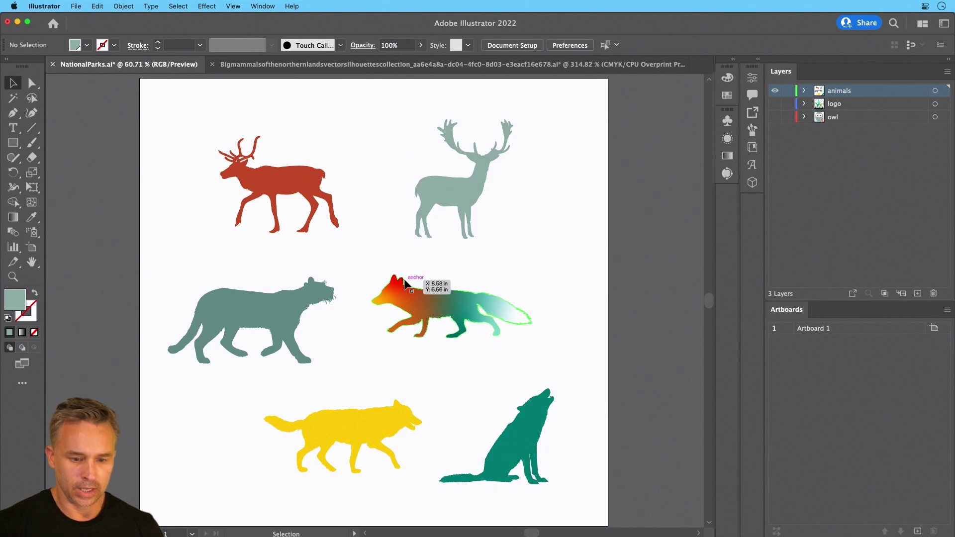
click(403, 304)
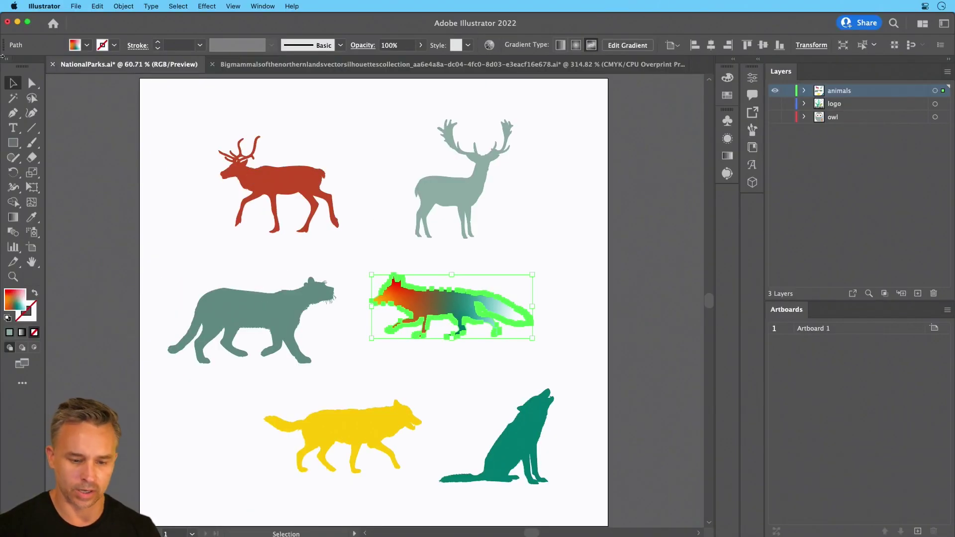
- In Photoshop's Paths panel, delete both vector mask copy paths
key(super+Tab)
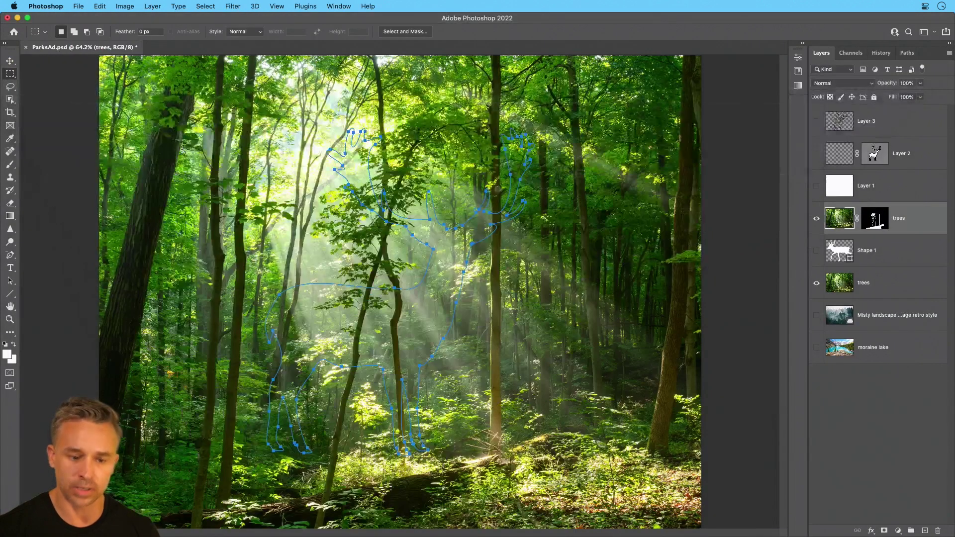
click(906, 53)
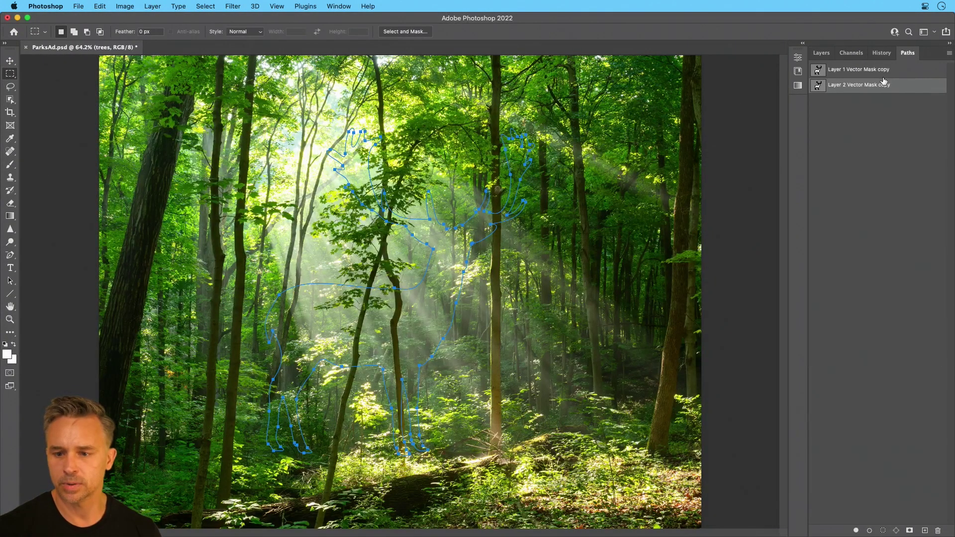
shift+click(885, 70)
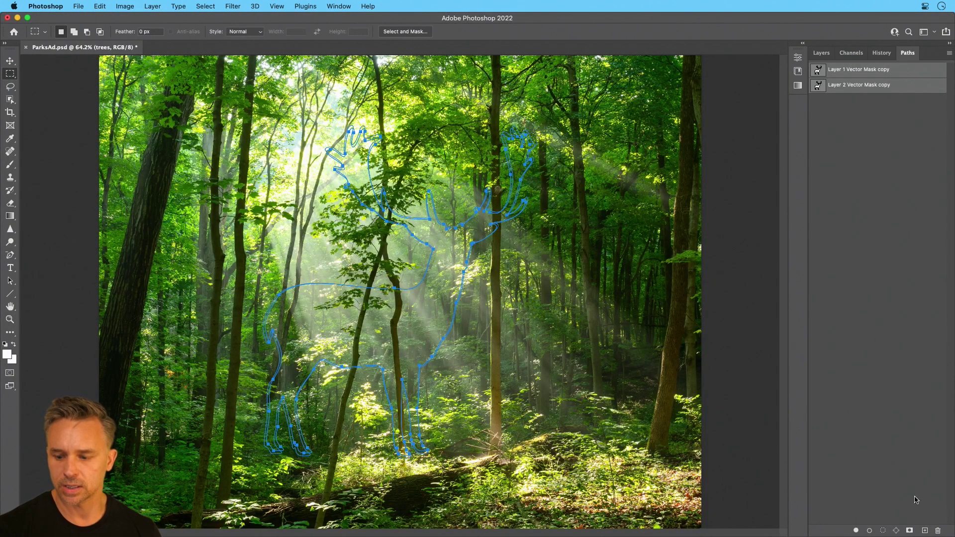
click(939, 531)
key(Return)
click(821, 52)
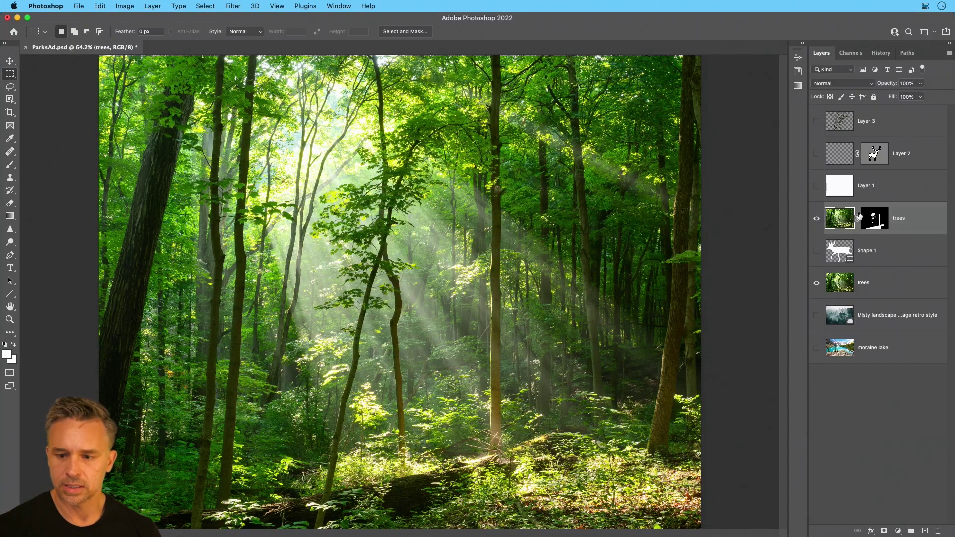
- Add an empty layer above trees and paste the gradient fox as Pixels
click(924, 531)
key(super+v)
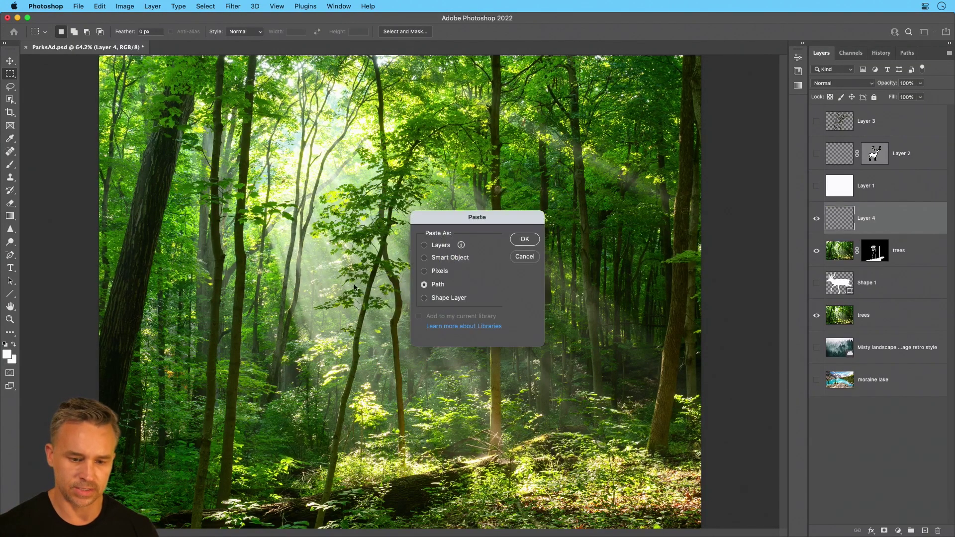
drag(471, 219, 406, 229)
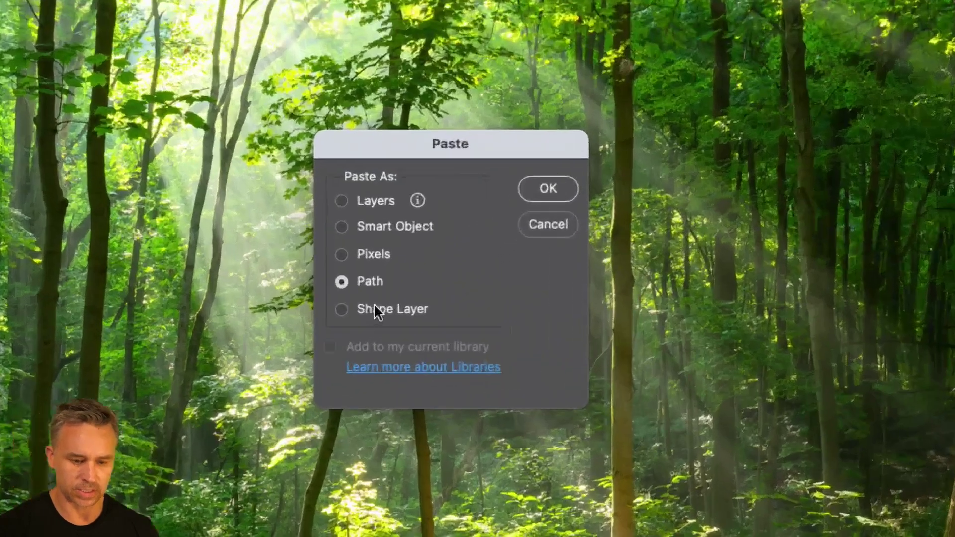
click(375, 308)
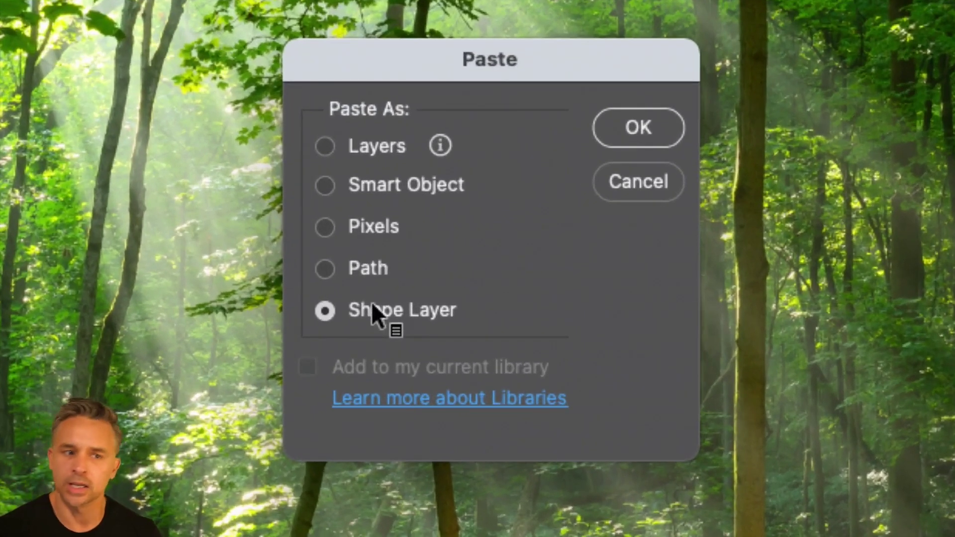
click(324, 269)
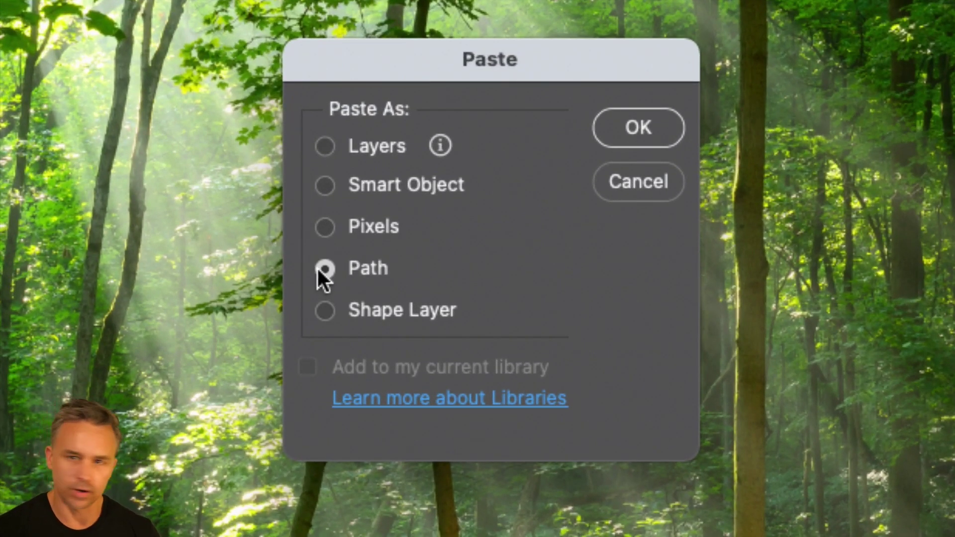
click(319, 230)
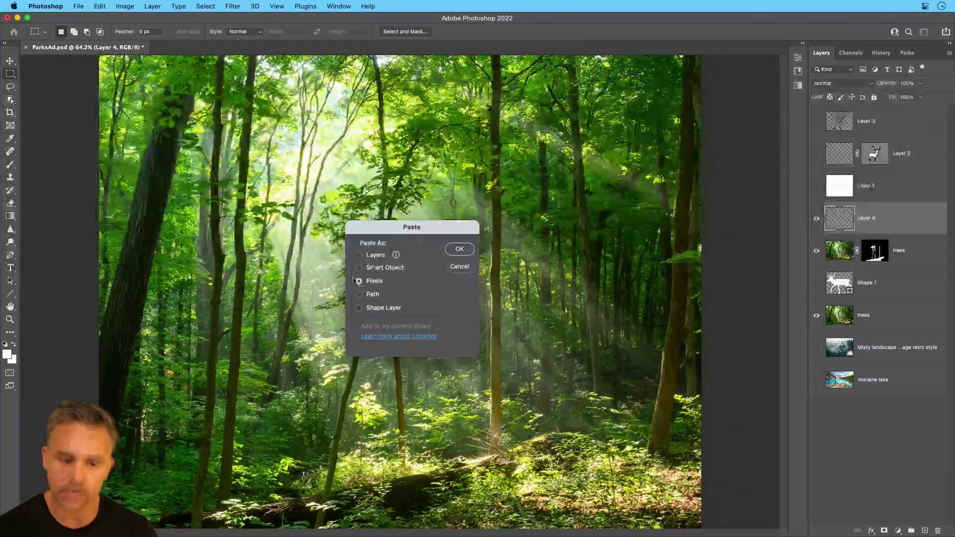
click(458, 249)
- Enlarge the fox and move it into the forest, then delete the fox layer
drag(337, 269, 146, 187)
drag(189, 213, 279, 276)
key(Return)
key(m)
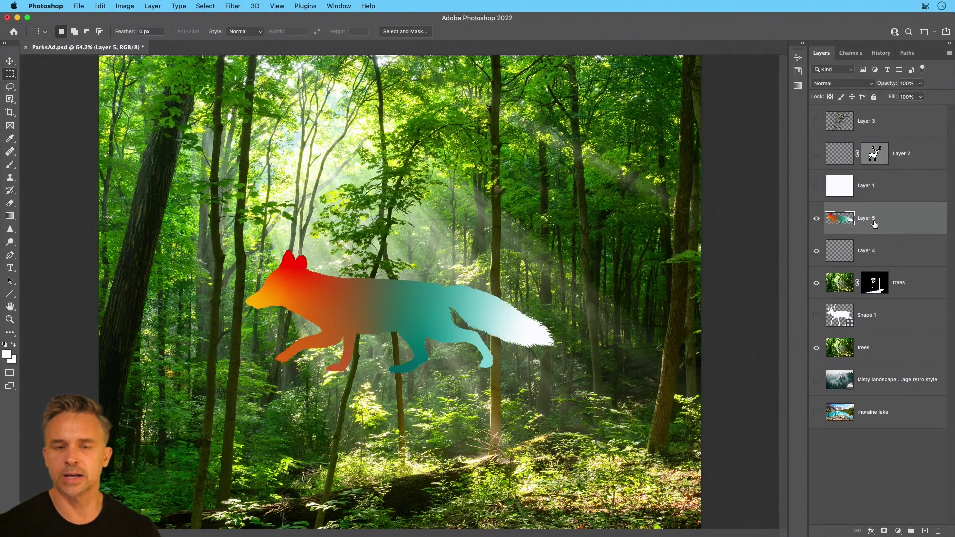
click(938, 531)
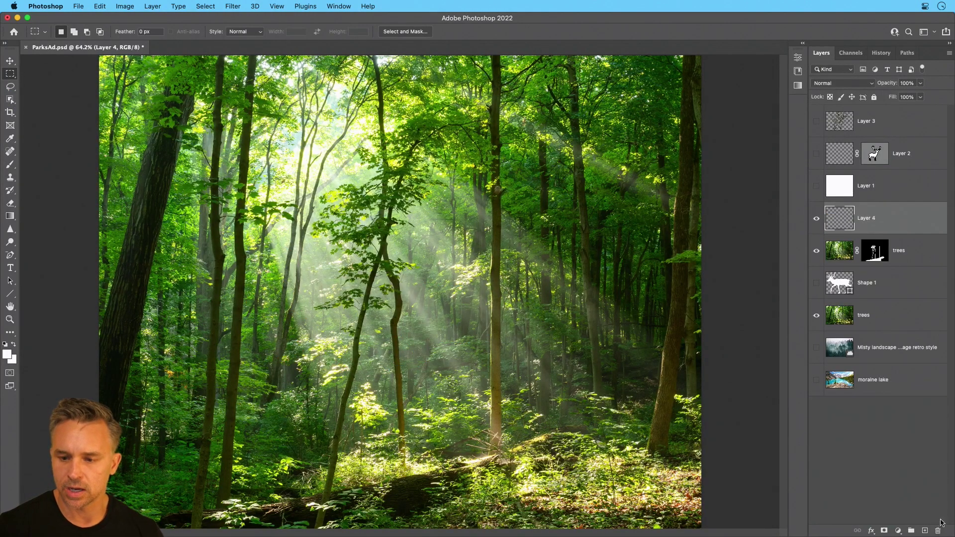
mouse_move(213, 531)
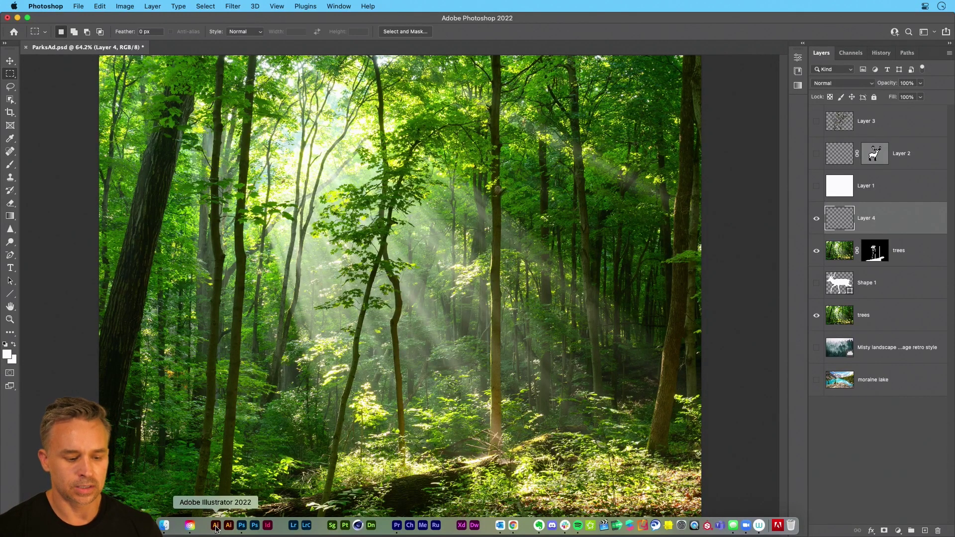
- In Illustrator's Layers panel, hide the animals layer and show and target the logo layer
click(215, 528)
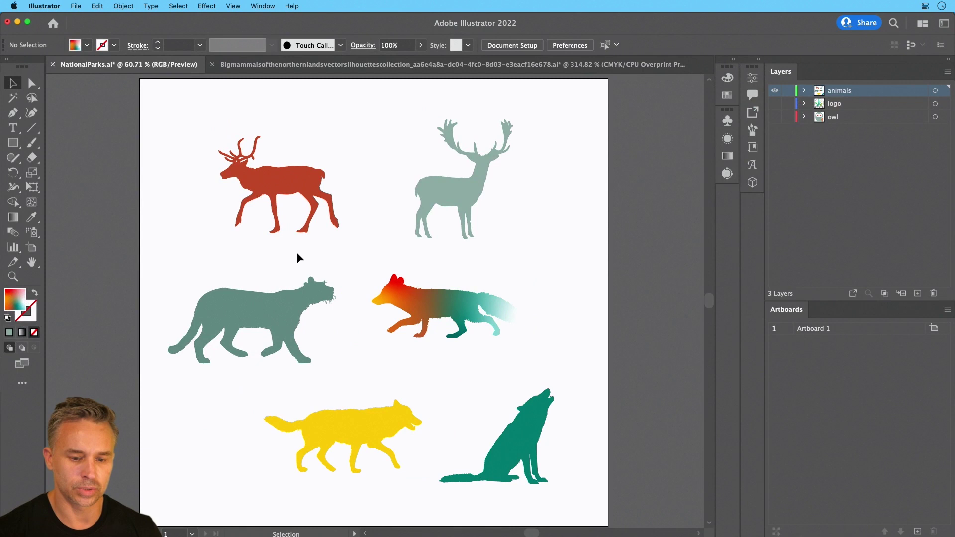
scroll(341, 154, left, 1)
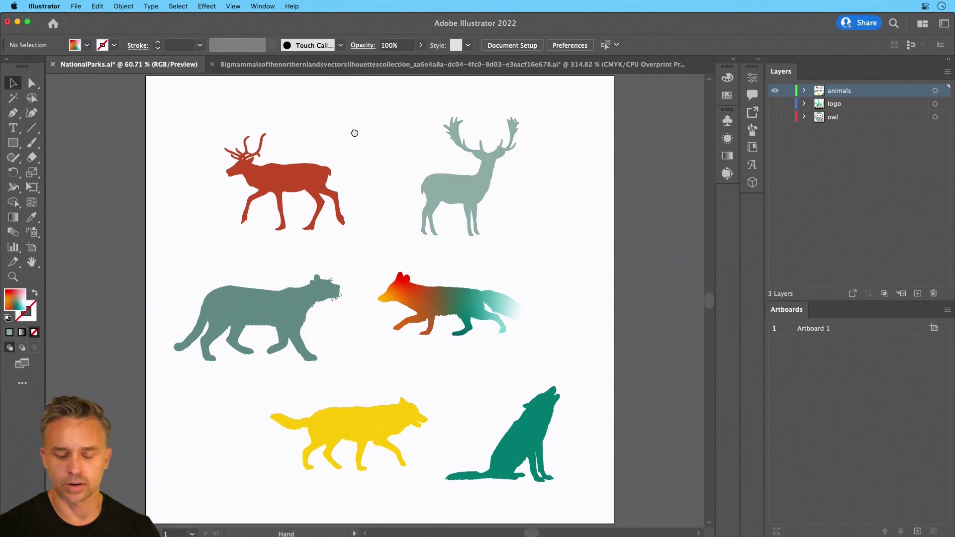
click(775, 91)
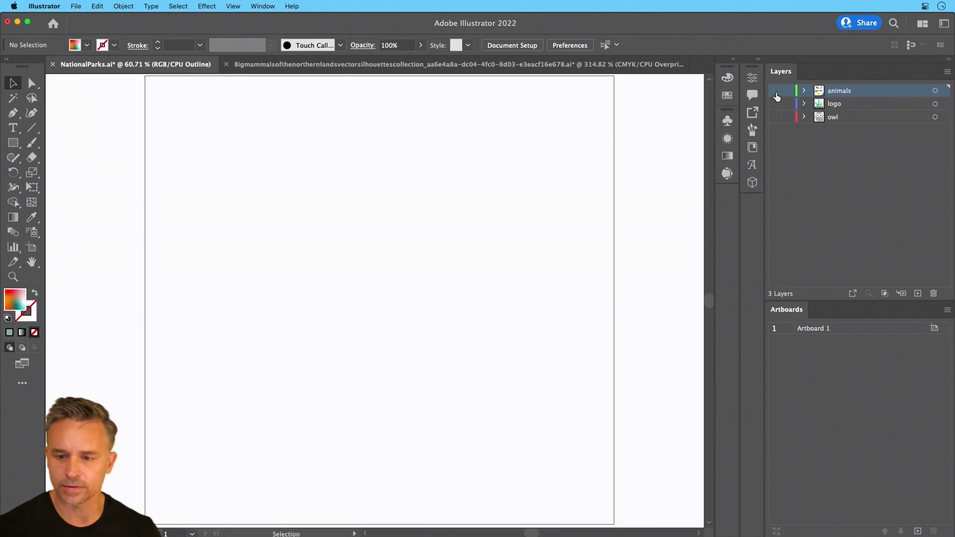
click(775, 104)
click(819, 105)
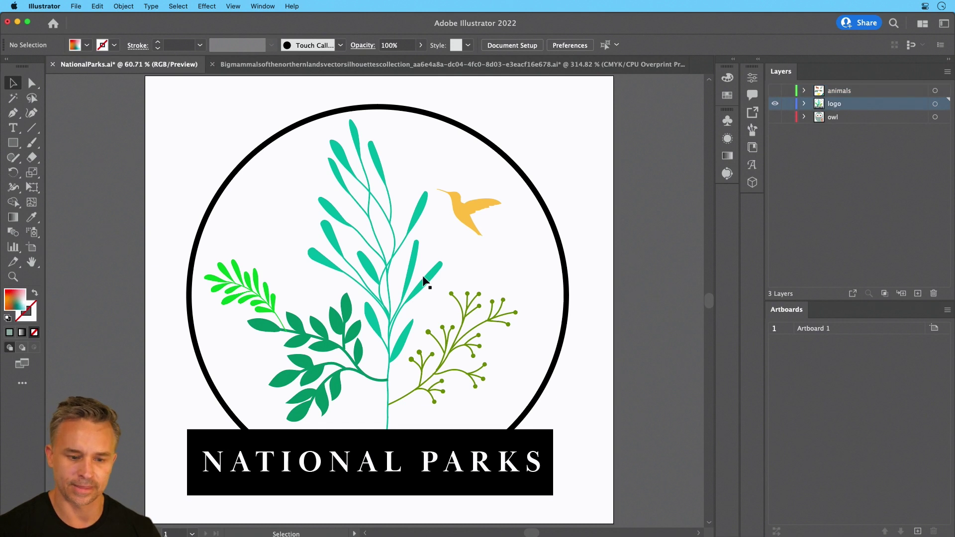
- Select all of the National Parks logo artwork, then minimize Illustrator
click(373, 462)
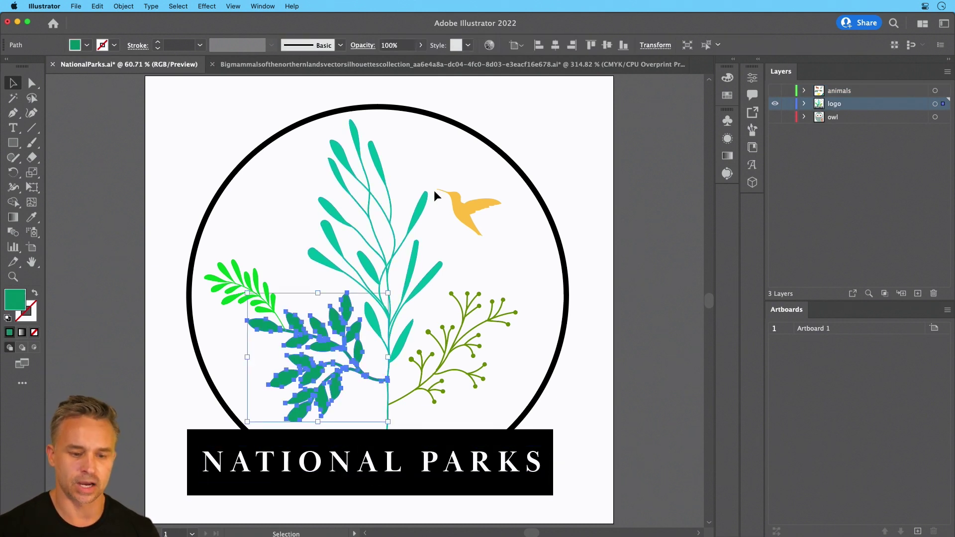
click(450, 201)
click(415, 215)
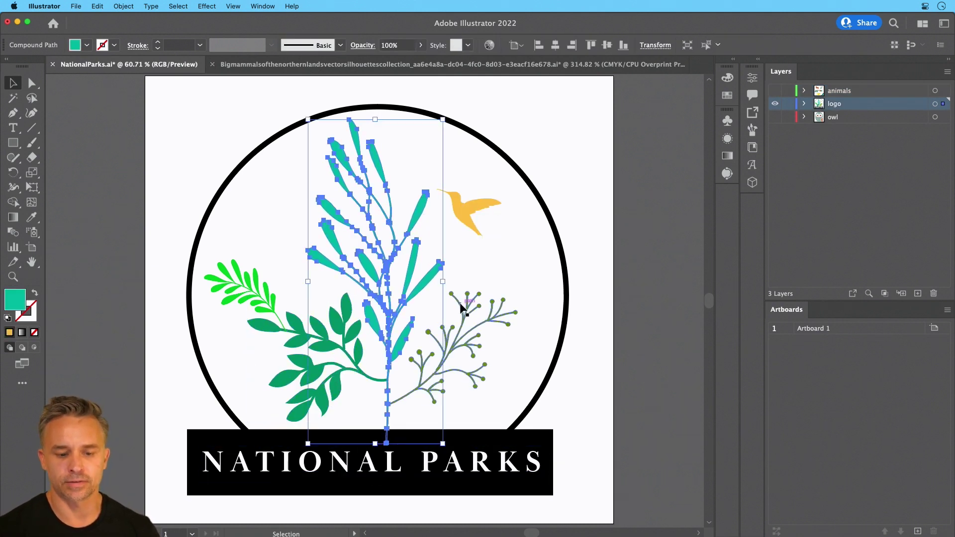
click(461, 309)
click(134, 113)
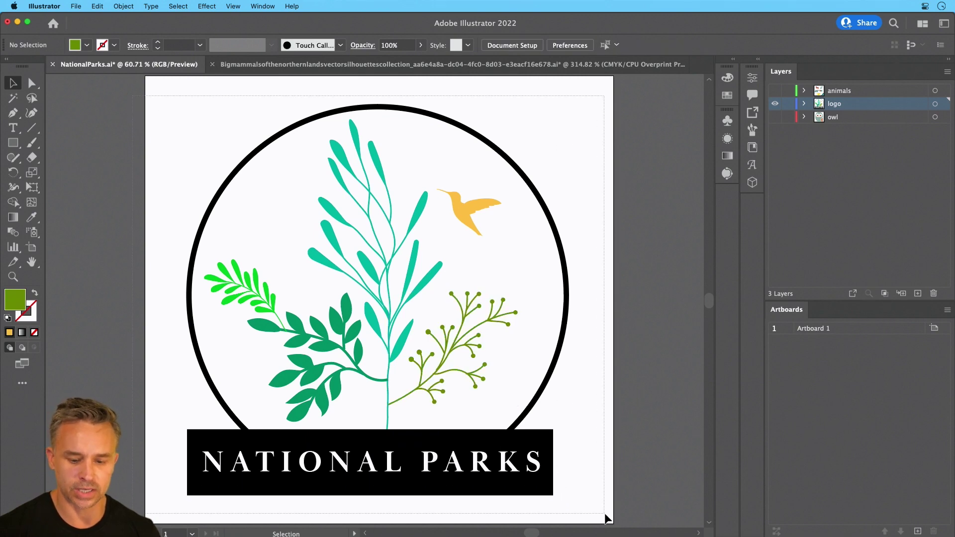
key(super+a)
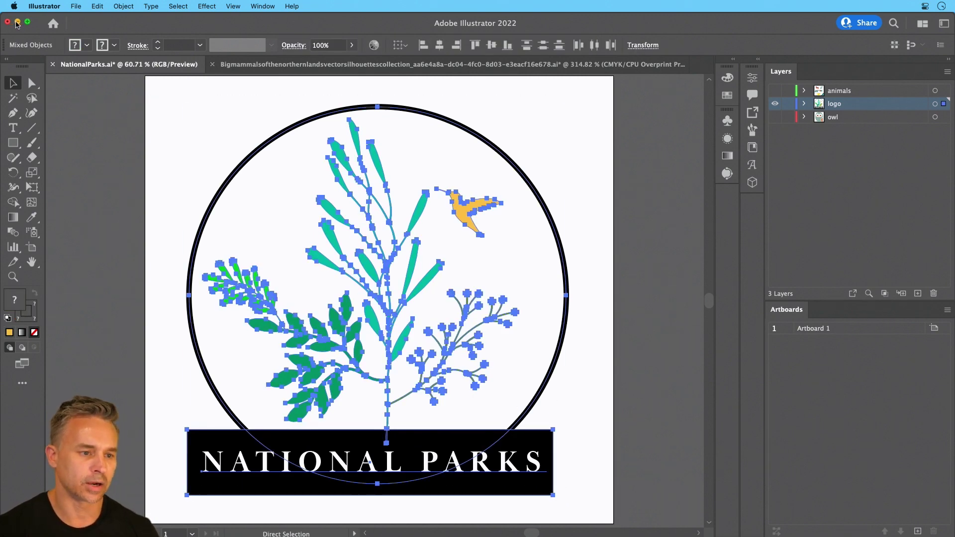
click(17, 23)
- Paste the copied logo with Paste As set to Smart Object and confirm
key(super+v)
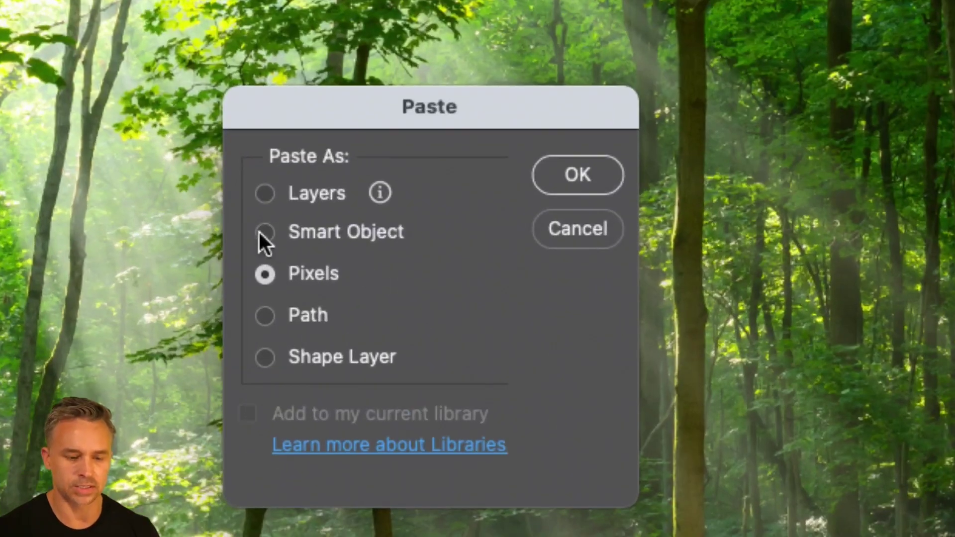
click(359, 269)
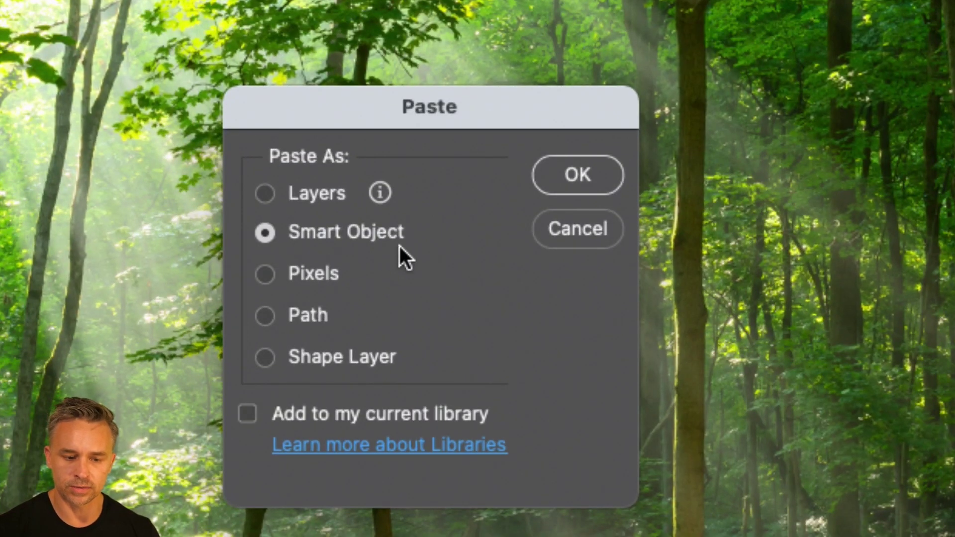
click(247, 414)
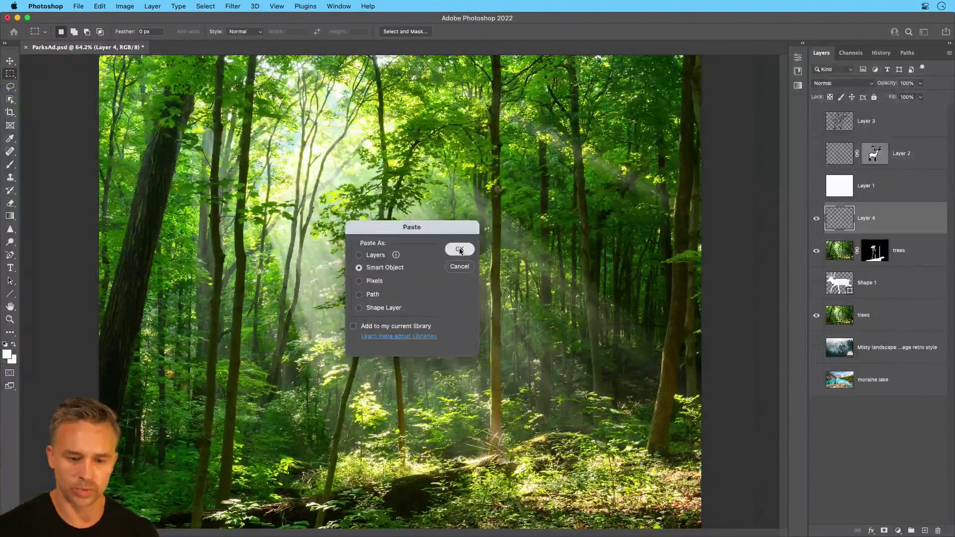
click(577, 175)
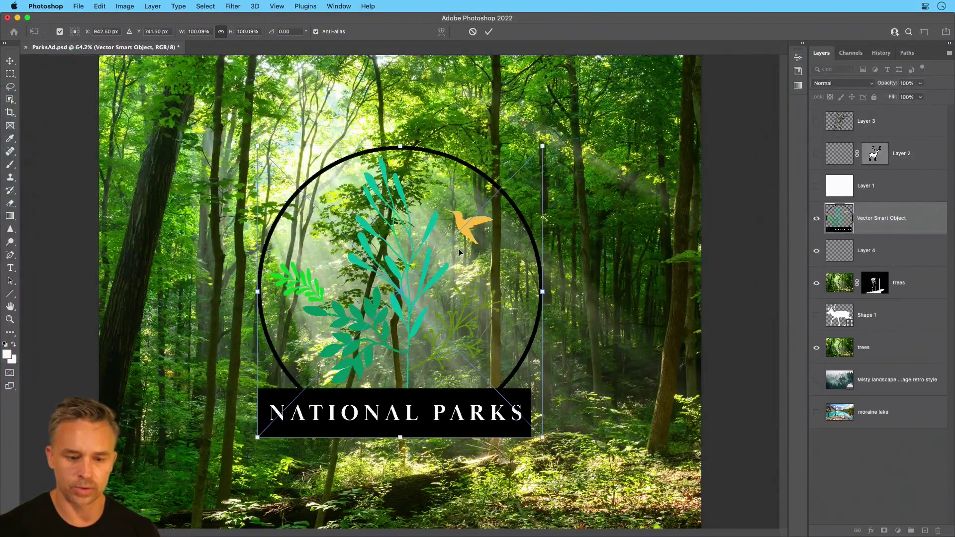
- Commit the placed logo and nudge it slightly higher with the Move tool
key(Return)
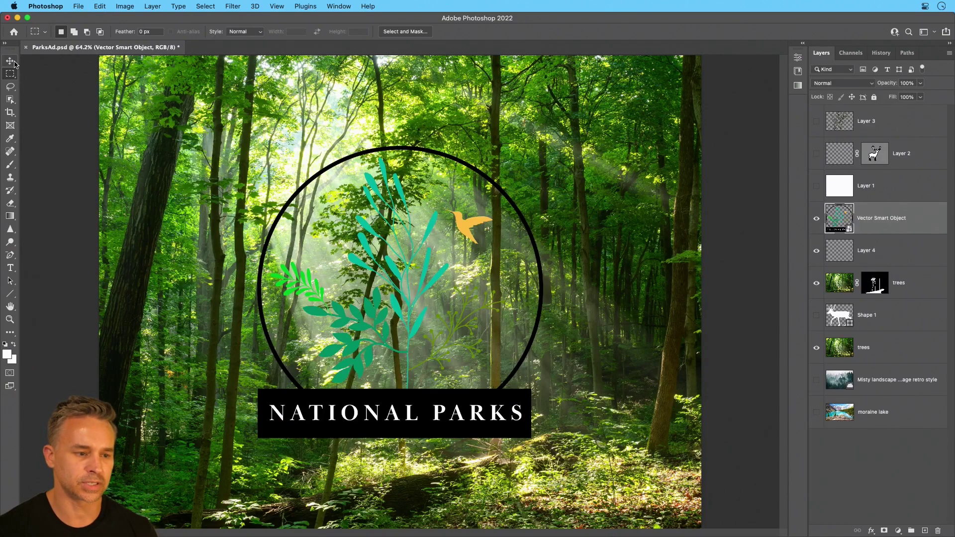
key(v)
mouse_move(323, 253)
mouse_down()
mouse_move(342, 274)
mouse_move(323, 213)
mouse_move(352, 222)
mouse_move(322, 247)
mouse_up()
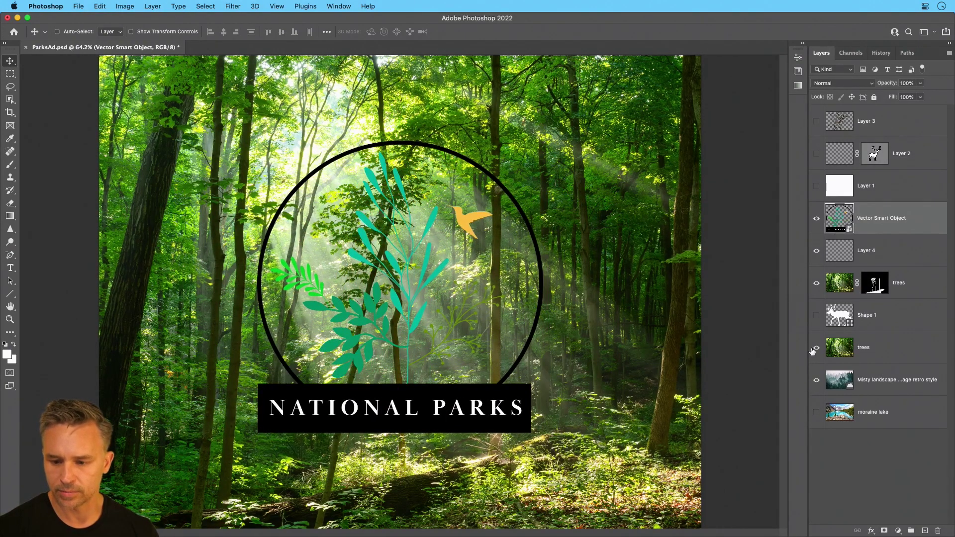
- Hide Layer 4 and trees, move the logo above Layer 1, and show Layer 1
click(816, 251)
click(816, 282)
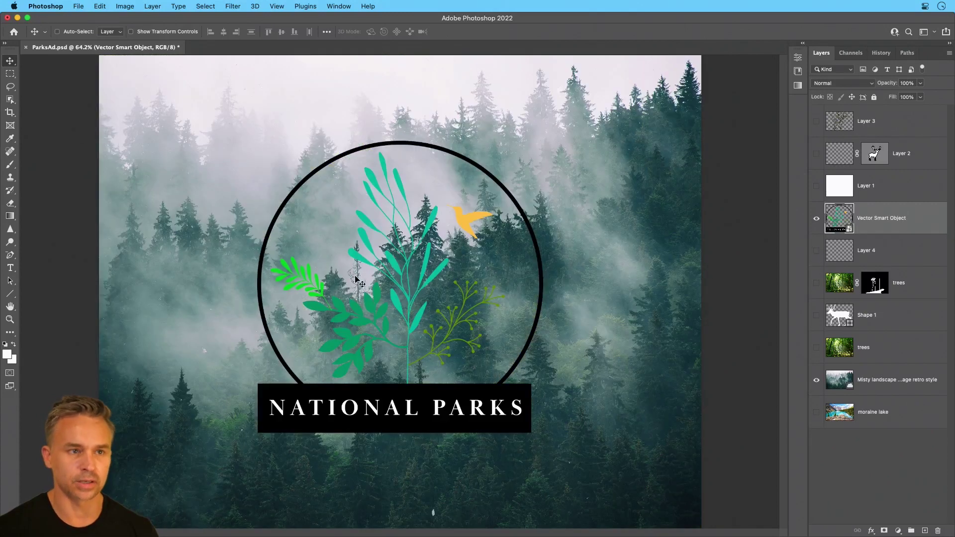
drag(856, 218, 855, 175)
click(817, 218)
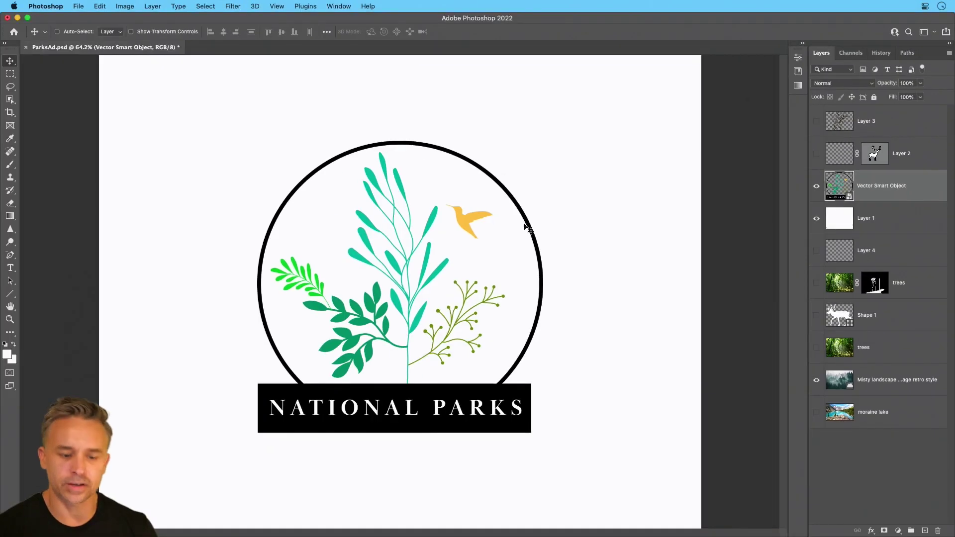
- Enter free transform on the logo, view its options, and exit without changes
key(super)
key(super+t)
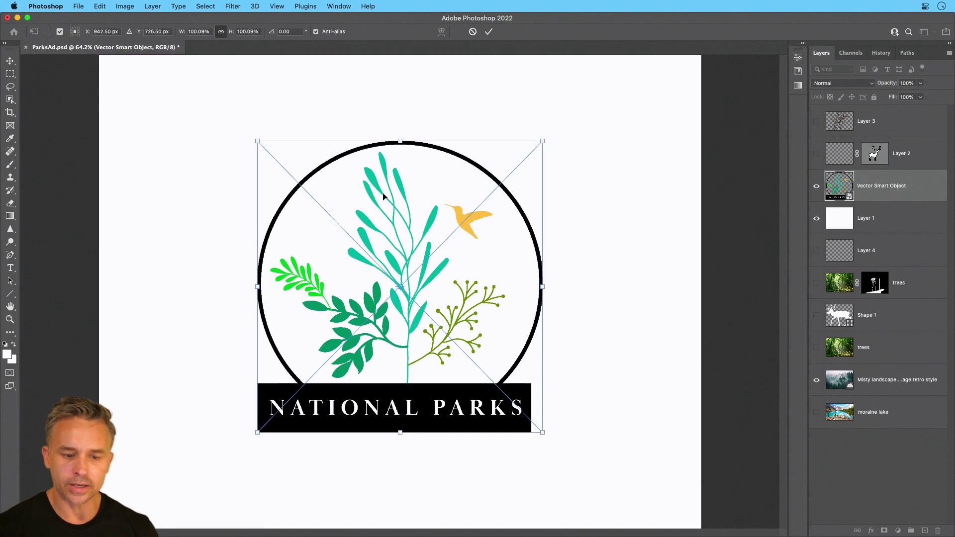
right_click(383, 195)
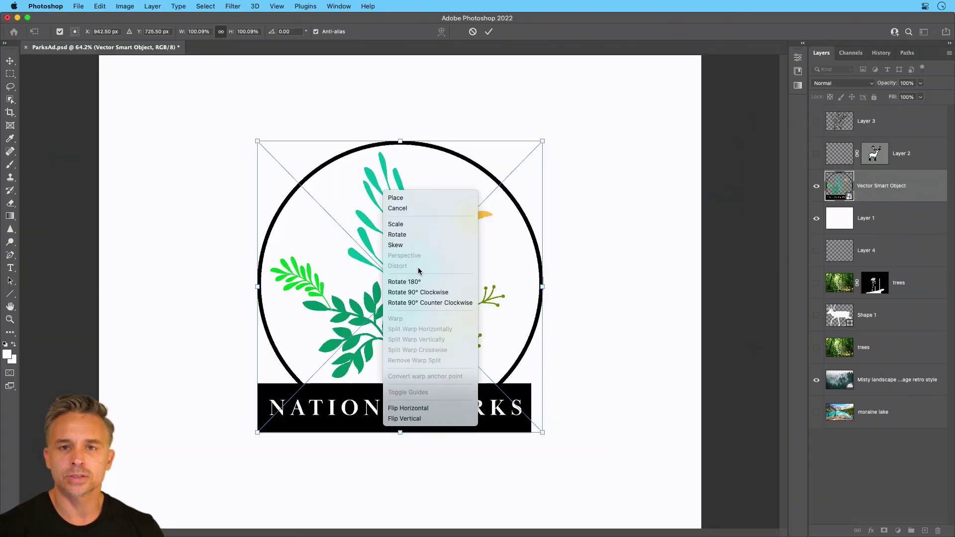
key(Escape)
key(Return)
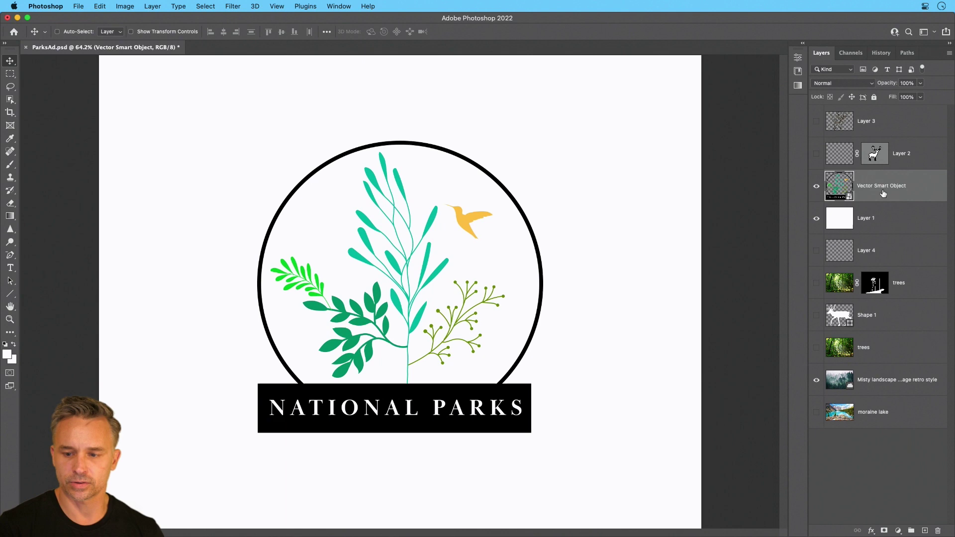
- Open the logo's contents in Illustrator and recolour the hummingbird's fill pink (FF4388)
double_click(844, 188)
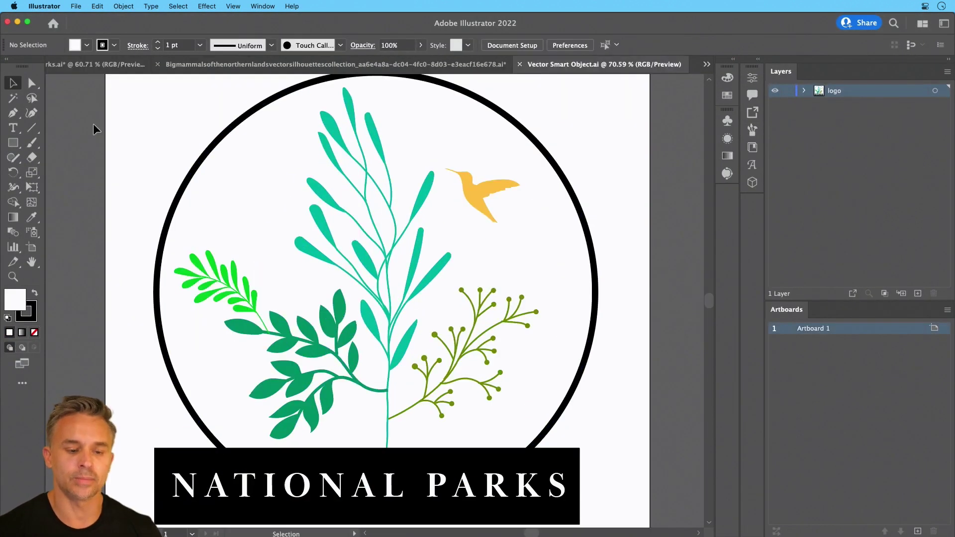
click(473, 188)
double_click(12, 305)
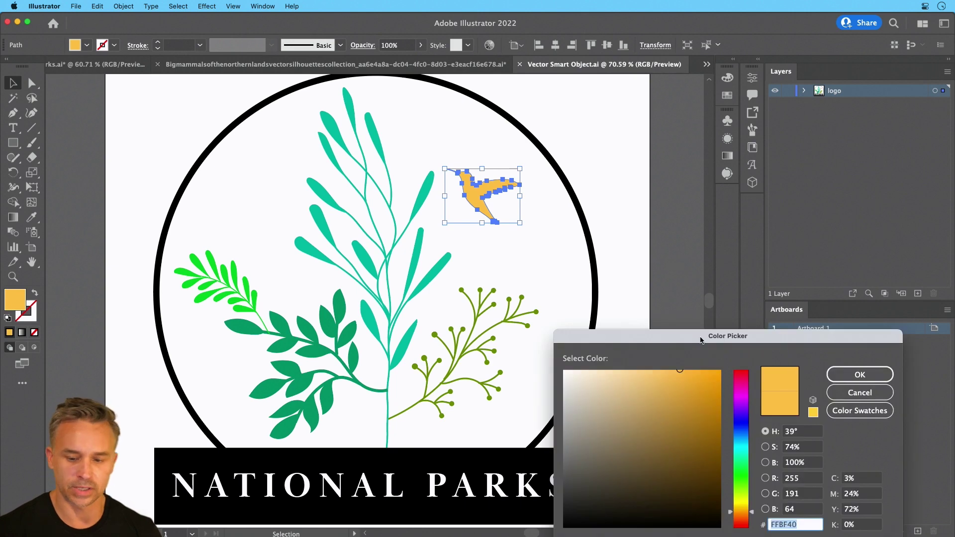
drag(744, 376, 741, 382)
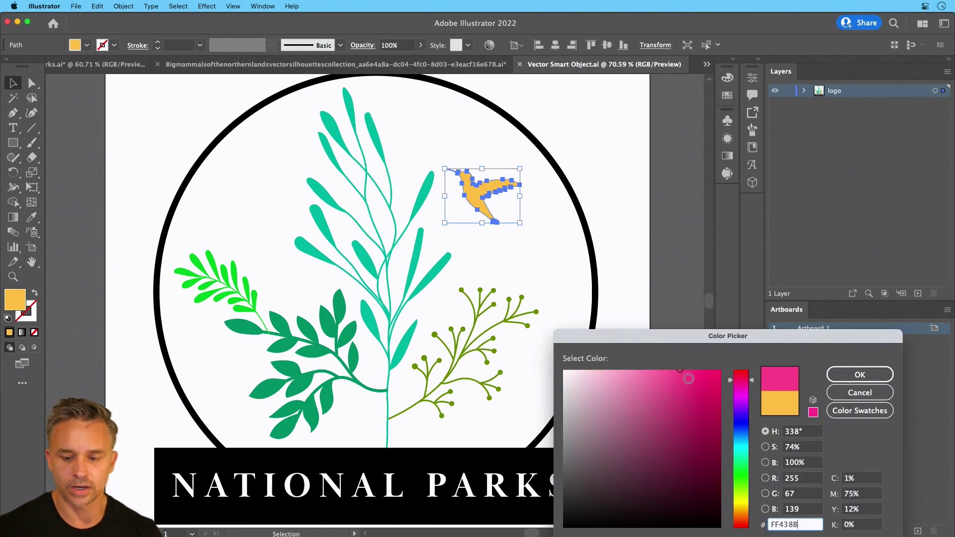
click(690, 379)
key(Return)
- Deselect the hummingbird, save the edited logo contents and close the document
click(149, 144)
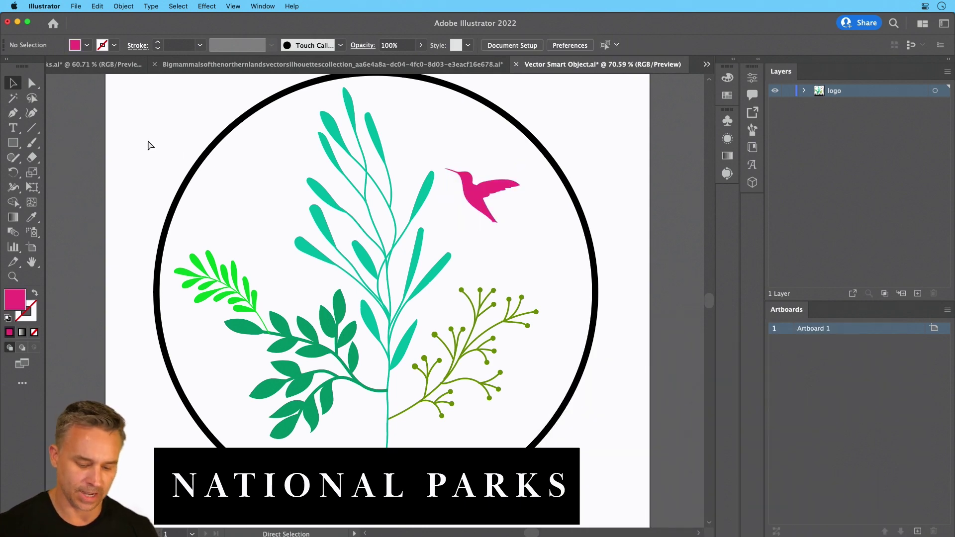
key(super+s)
key(super+w)
- Return to Photoshop to see the pink hummingbird and commit a free transform on the logo
click(18, 23)
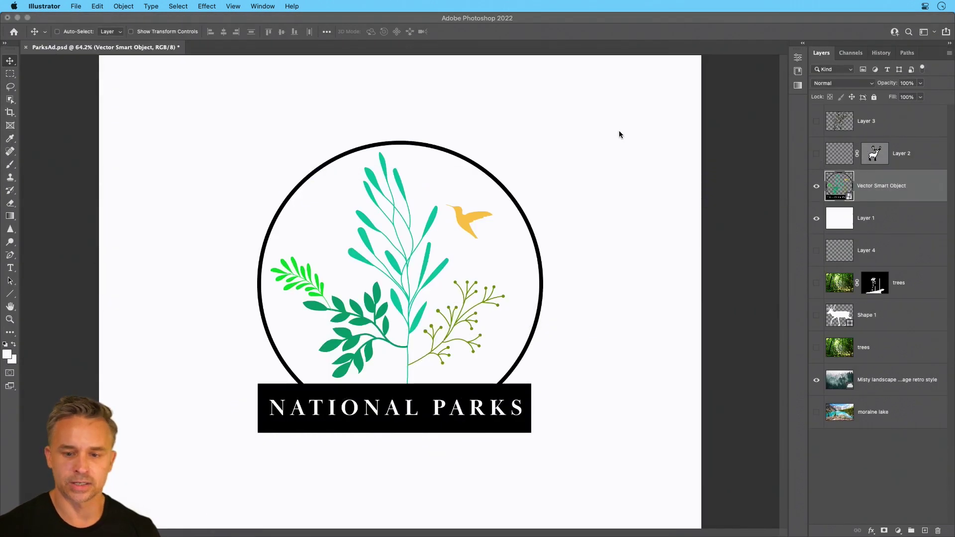
click(504, 220)
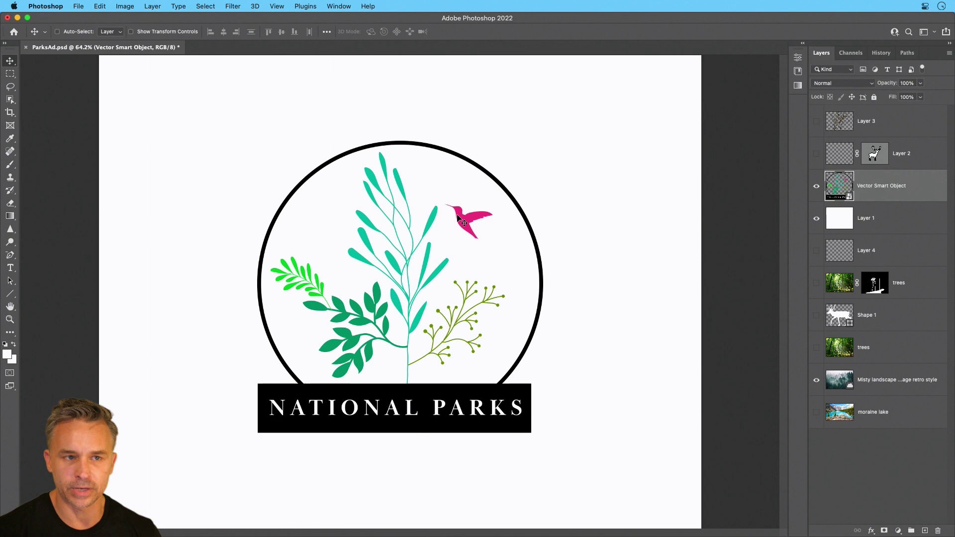
key(super+t)
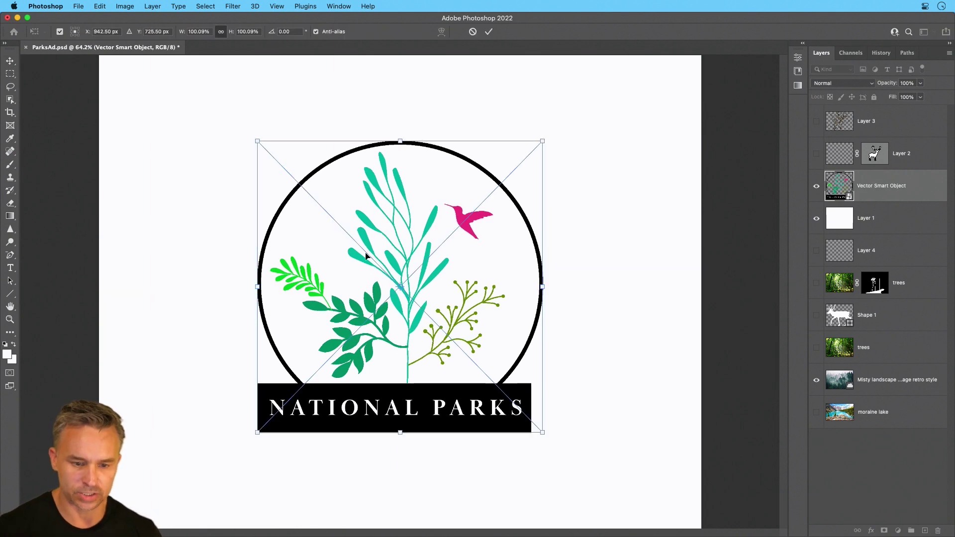
key(Return)
- Convert the Vector Smart Object logo layer into a new smart object
right_click(913, 195)
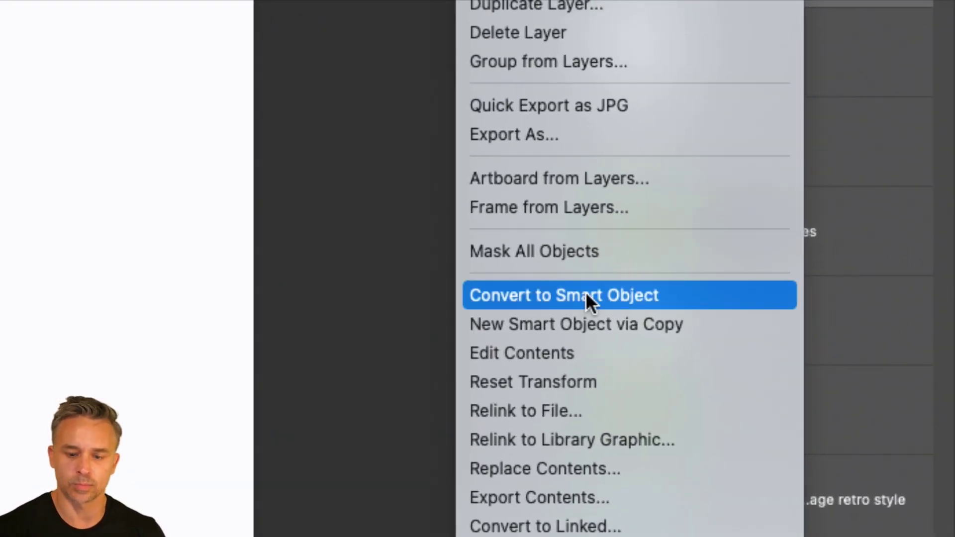
click(685, 291)
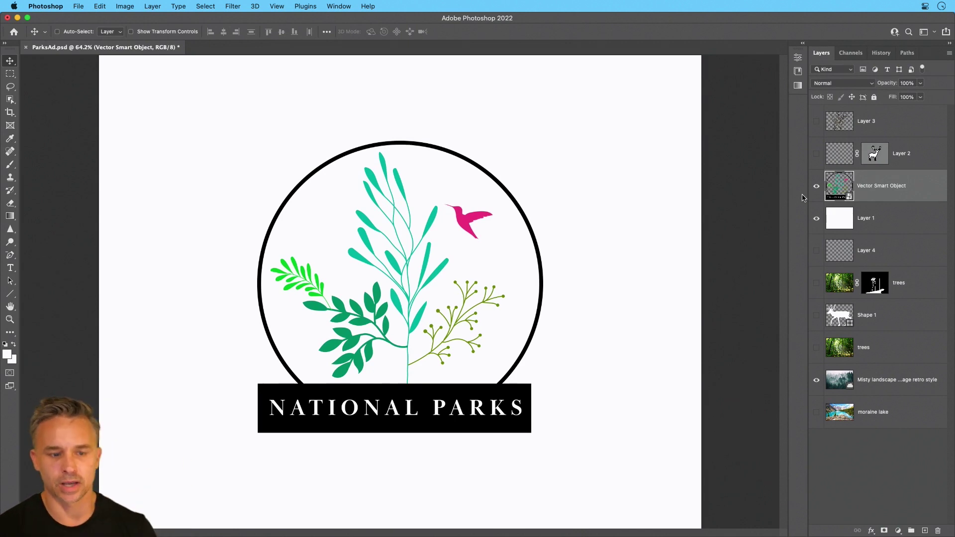
key(super)
- Put the logo smart object into Warp transform mode
key(super+t)
right_click(396, 187)
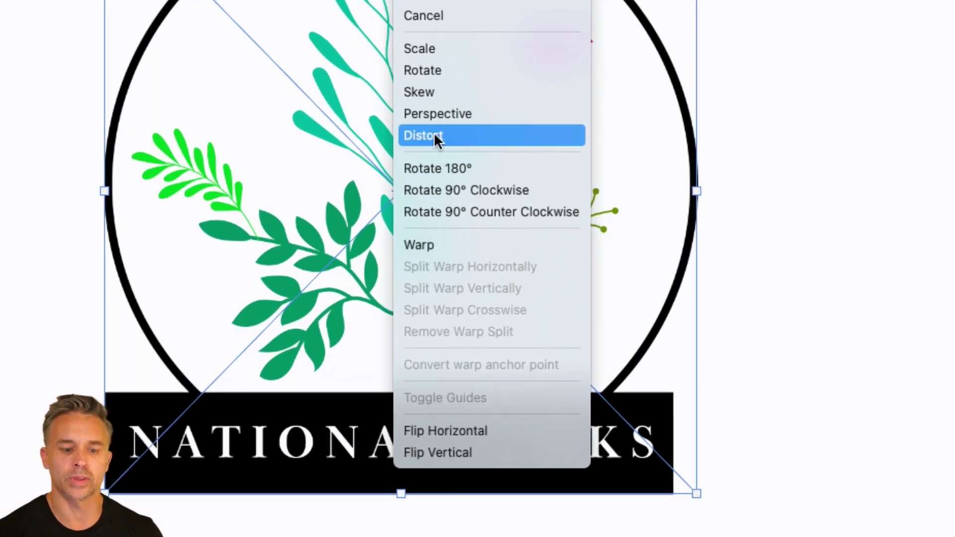
click(434, 245)
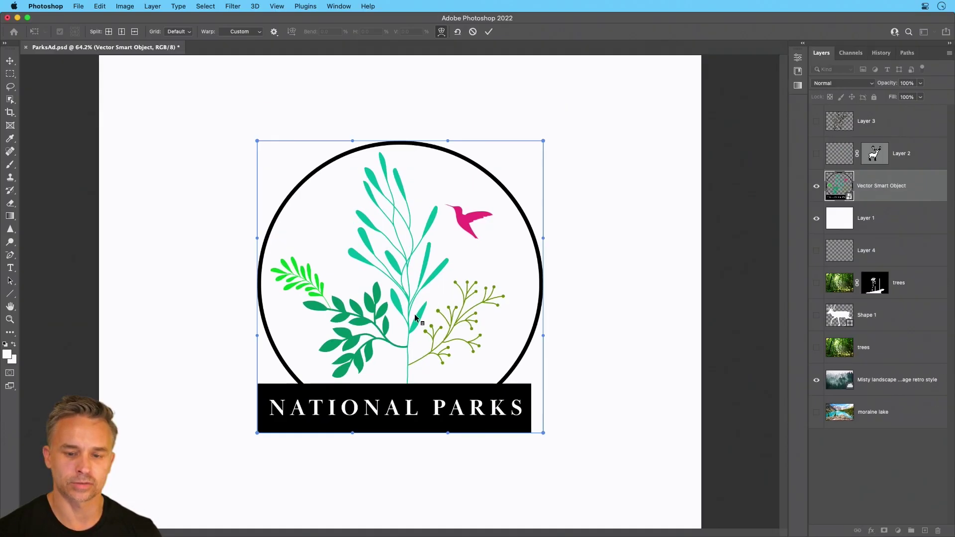
- Test several outward bends of the logo's sides, then cancel the warp with Esc
drag(291, 263, 288, 241)
key(super+z)
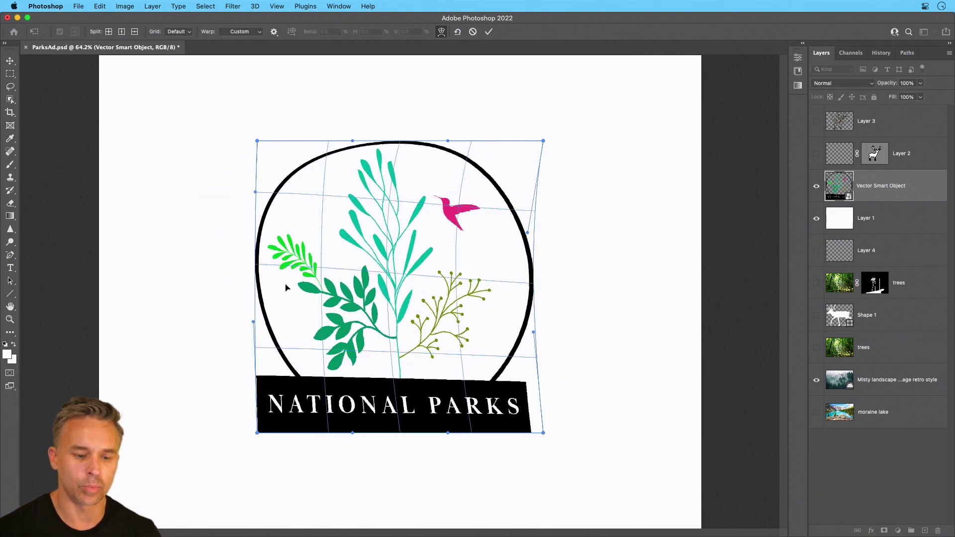
mouse_move(286, 284)
mouse_down()
mouse_move(265, 278)
mouse_move(286, 277)
mouse_up()
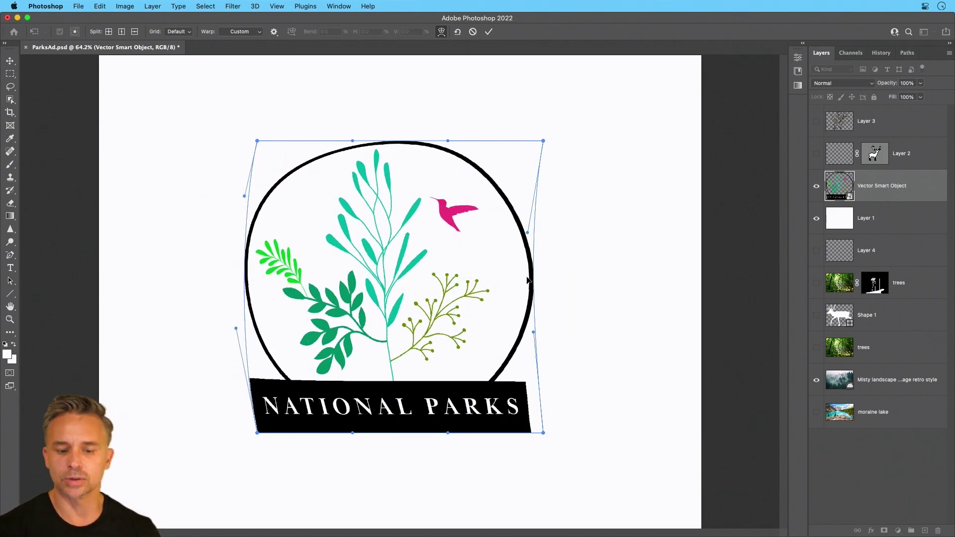
drag(519, 275, 542, 273)
drag(273, 286, 298, 274)
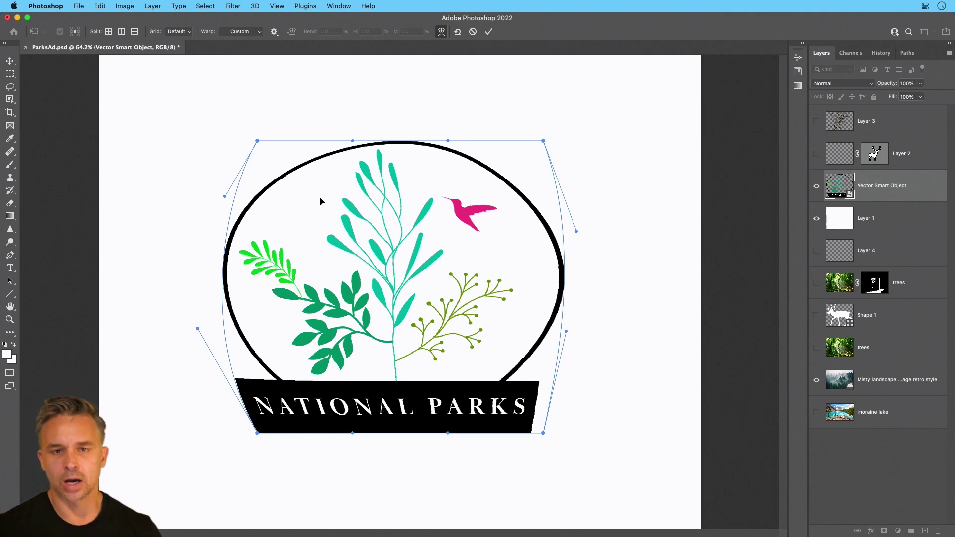
key(Escape)
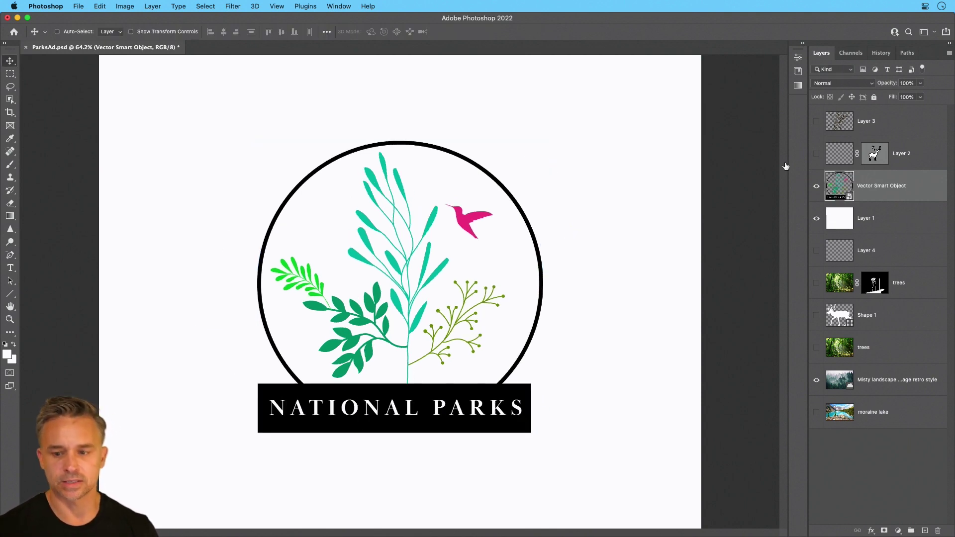
- Open and close the logo's .psb contents, hide the logo and Layer 1, and select Misty landscape
double_click(836, 188)
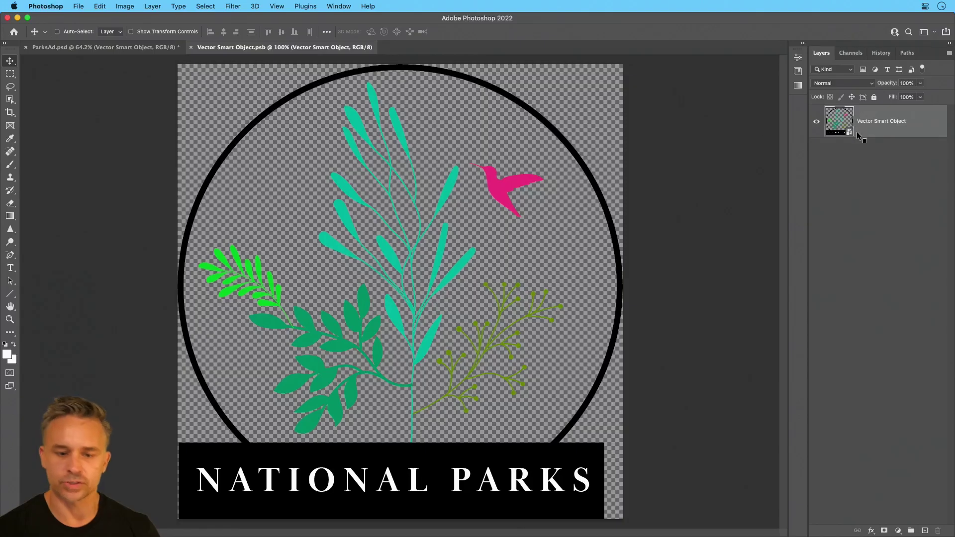
key(super+w)
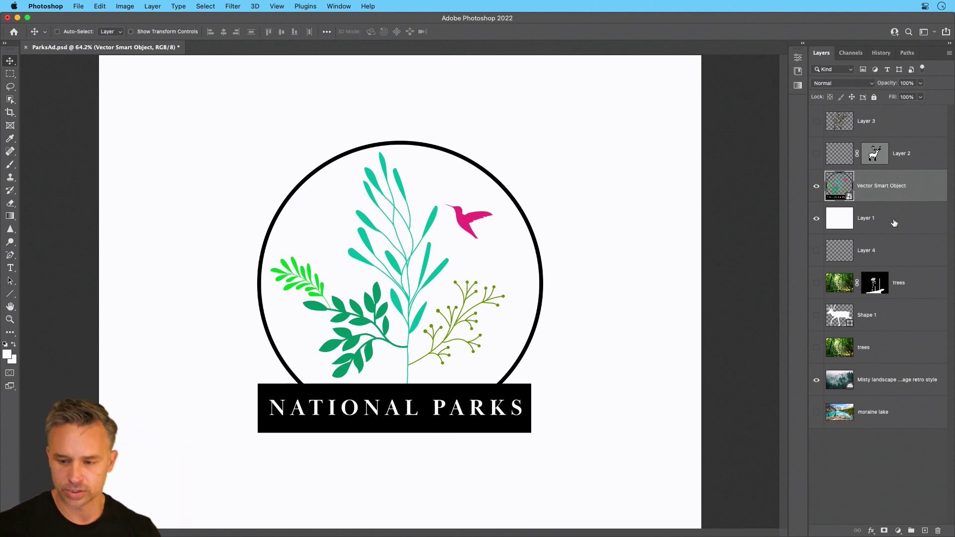
drag(817, 187, 816, 219)
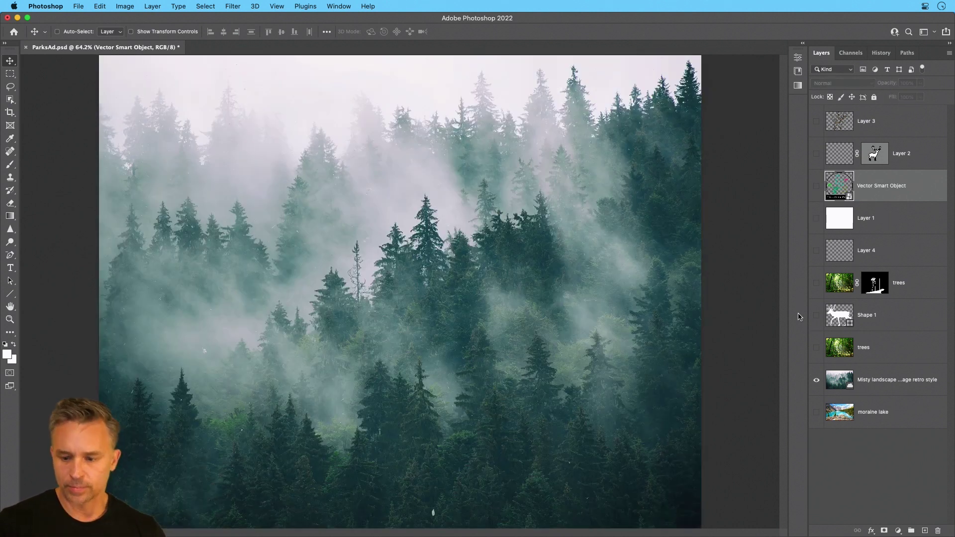
click(861, 389)
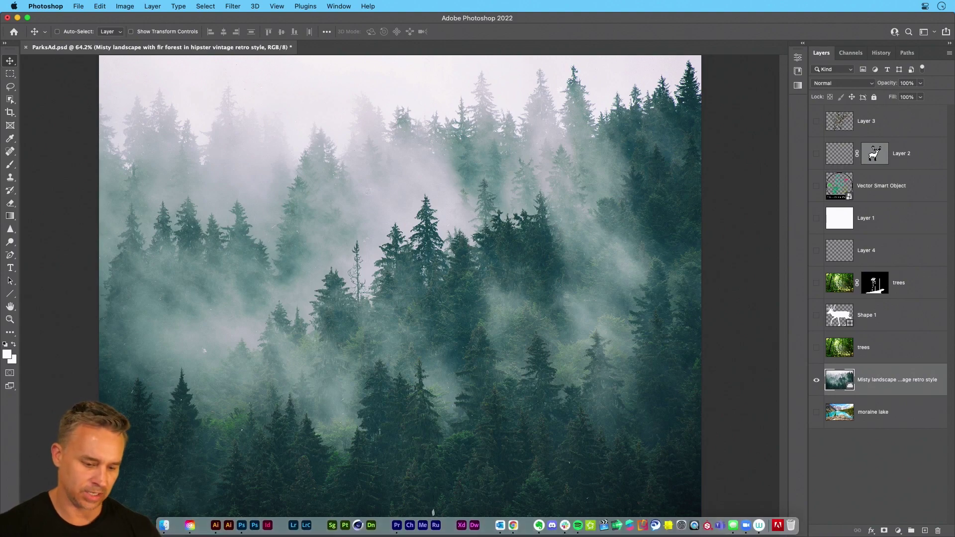
click(215, 526)
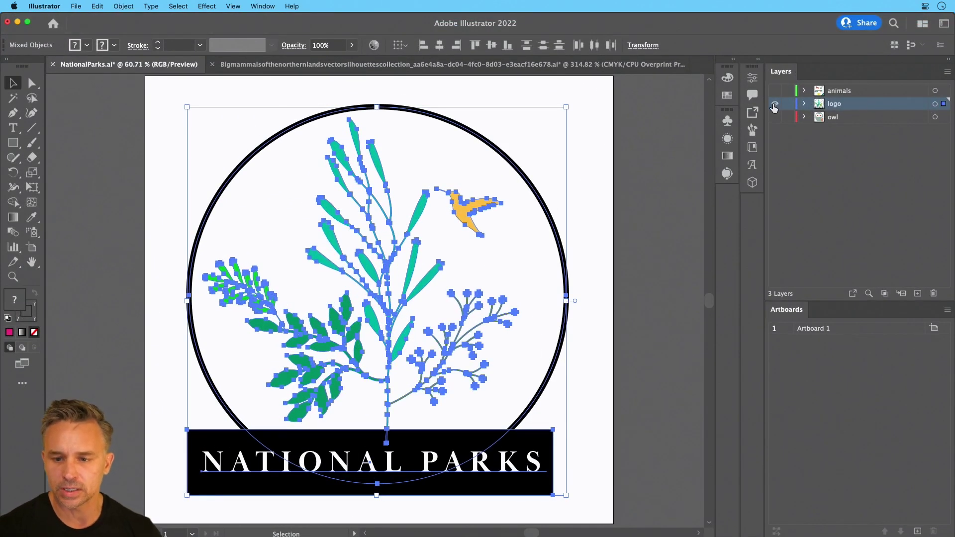
- Hide the logo layer, show the owl layer, and marquee-select the entire owl
click(775, 103)
click(776, 117)
drag(257, 194, 545, 469)
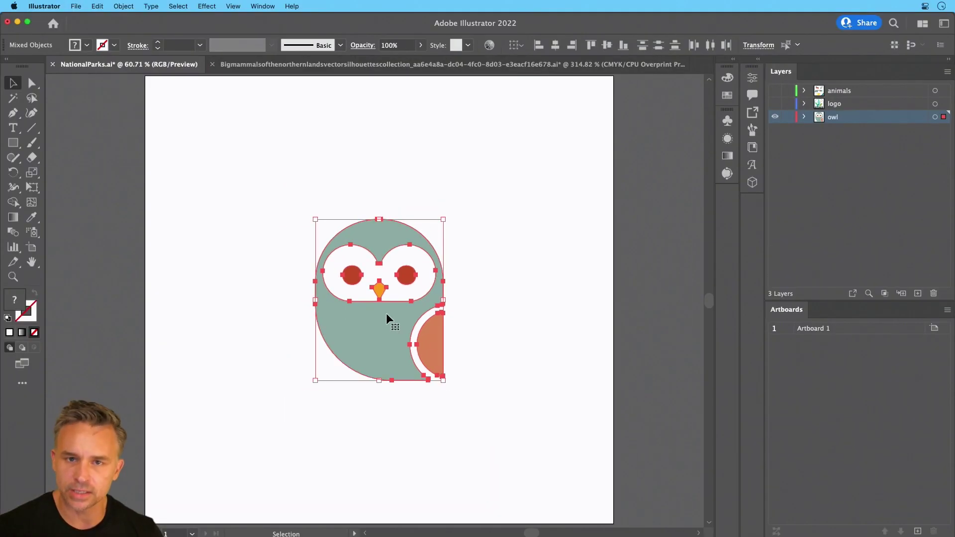
- Paste the owl into Photoshop as Layers and drag it over the forest's centre
key(a)
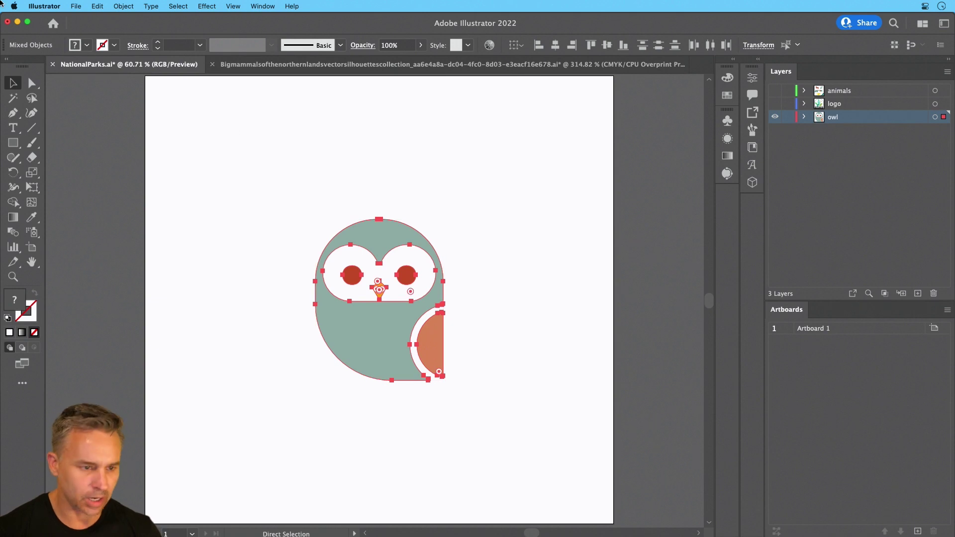
click(17, 23)
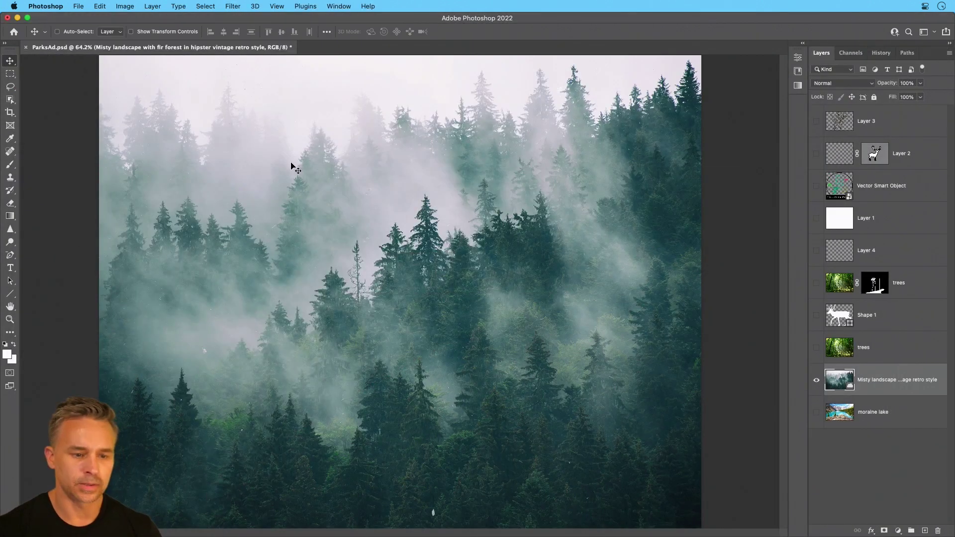
key(super+v)
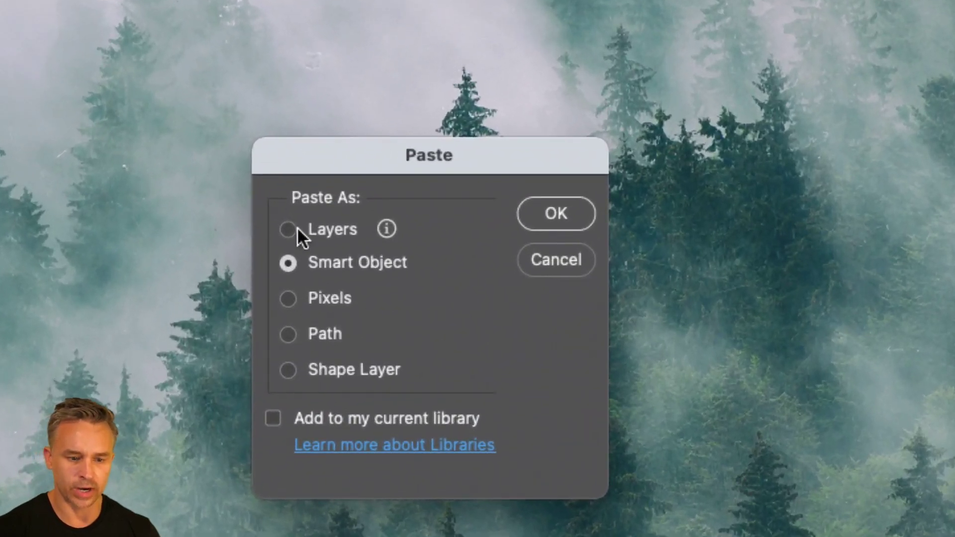
click(341, 257)
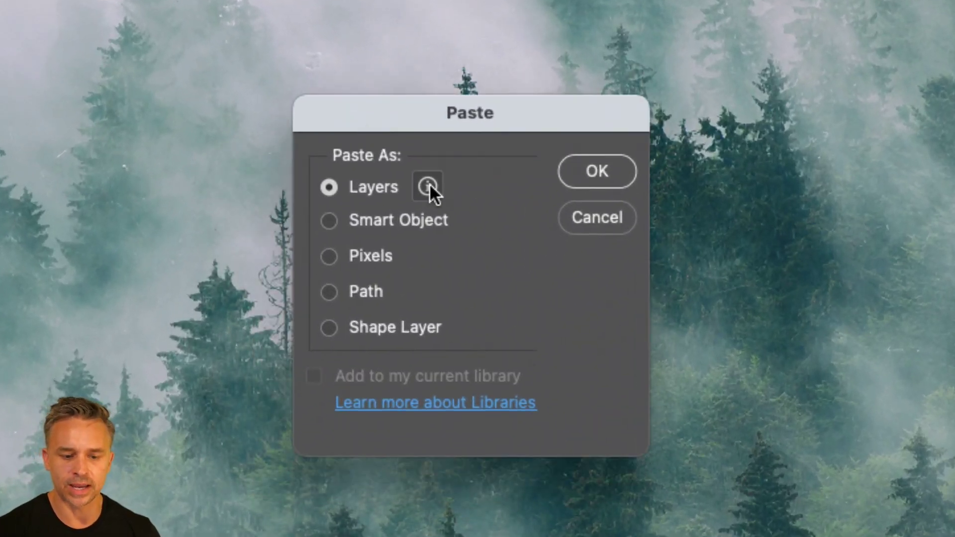
mouse_move(429, 186)
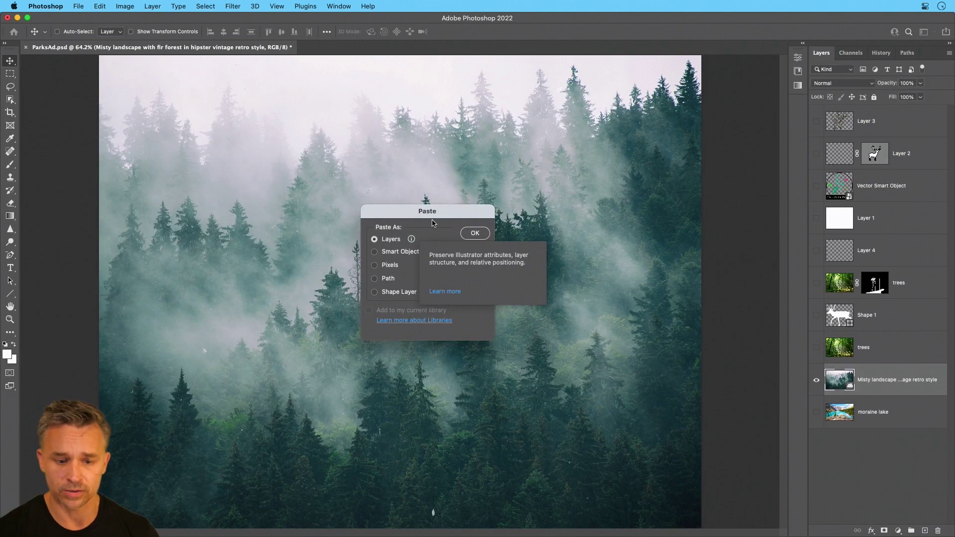
click(475, 233)
mouse_move(391, 318)
mouse_down()
mouse_move(443, 289)
mouse_move(381, 314)
mouse_up()
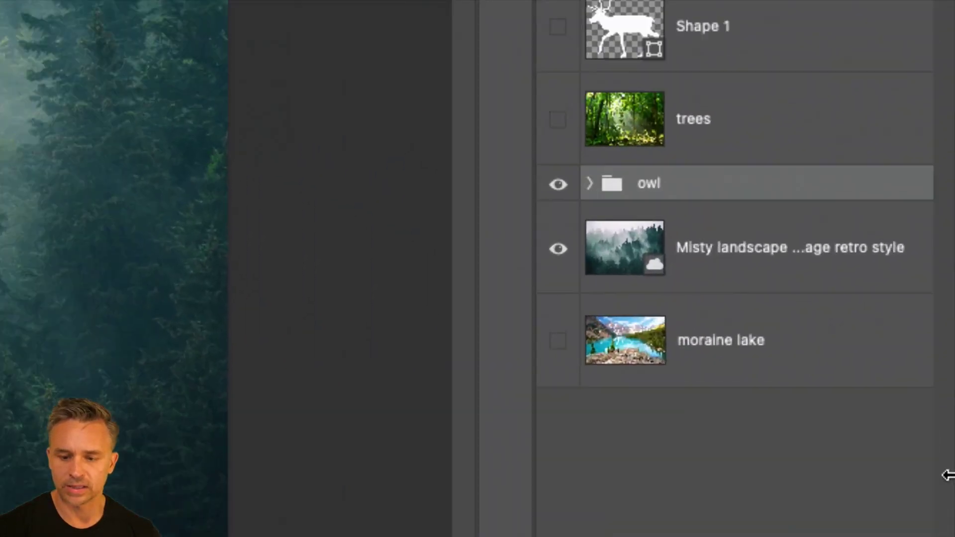
- Expand the owl group and recolour the wing path with the red sampled from the eye
click(566, 168)
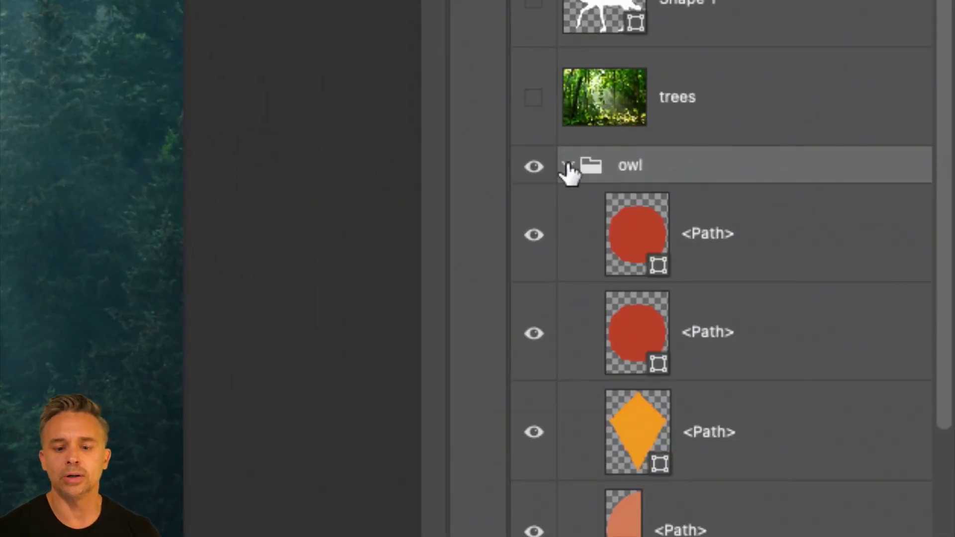
click(694, 238)
click(709, 353)
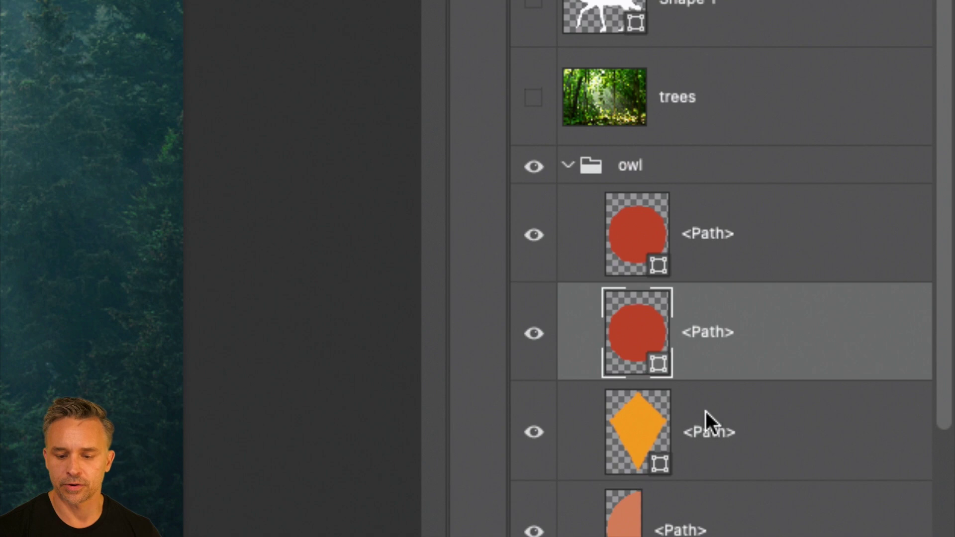
click(706, 413)
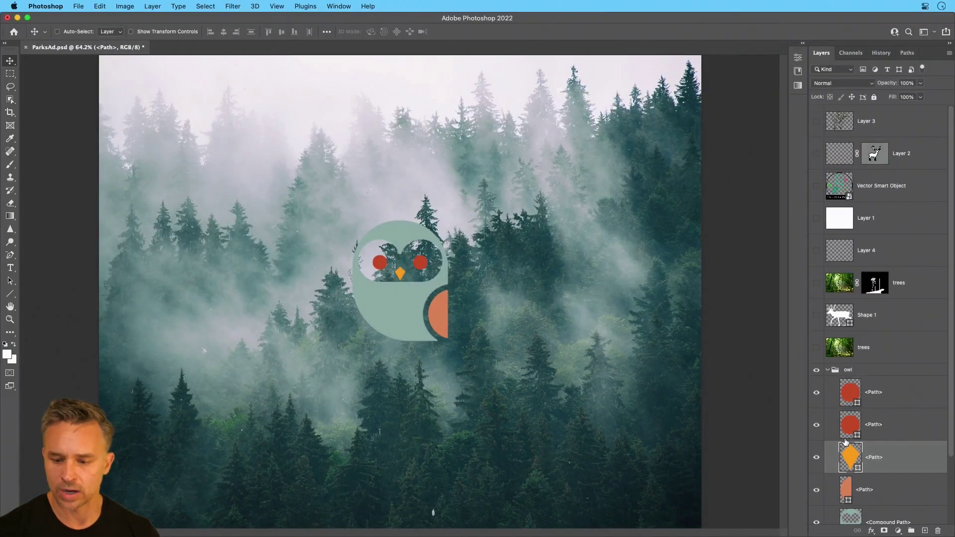
click(843, 492)
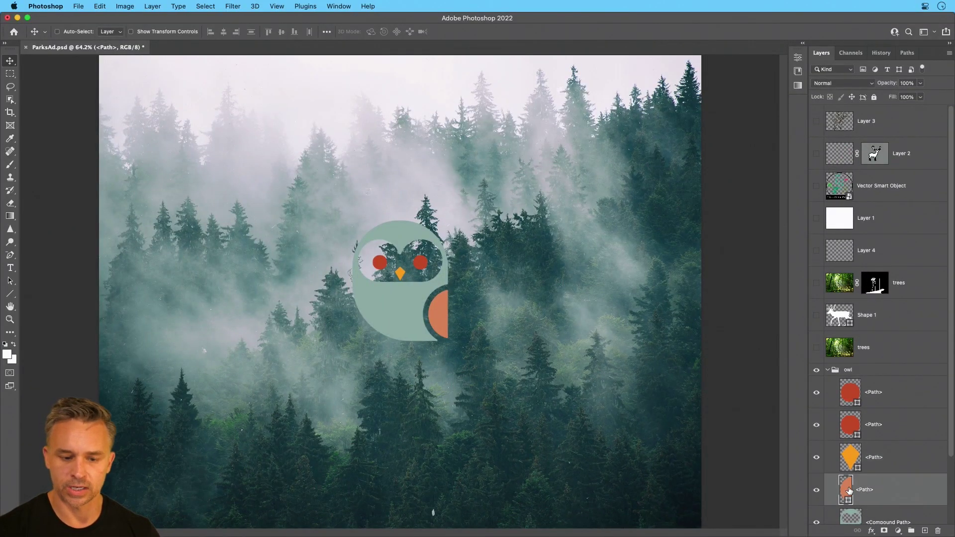
double_click(848, 491)
click(624, 243)
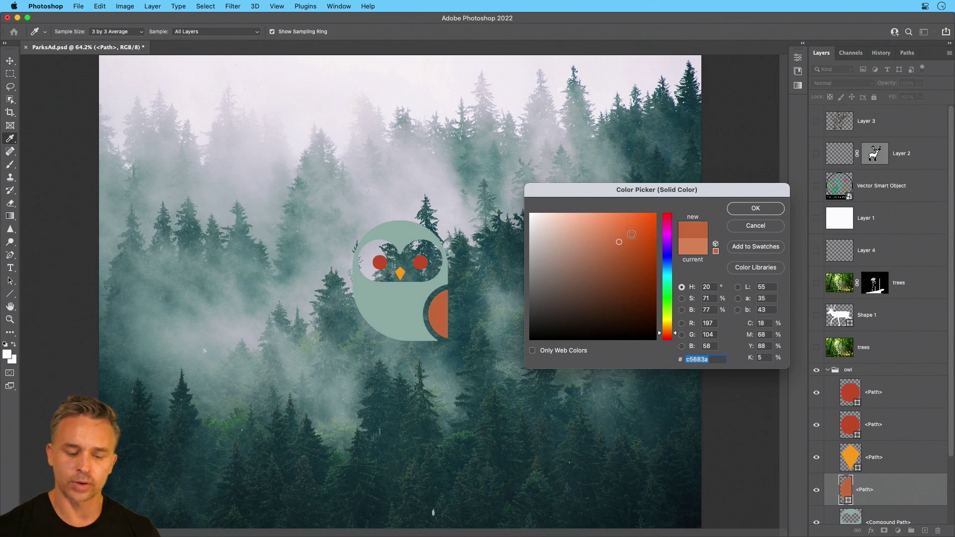
click(422, 261)
click(754, 209)
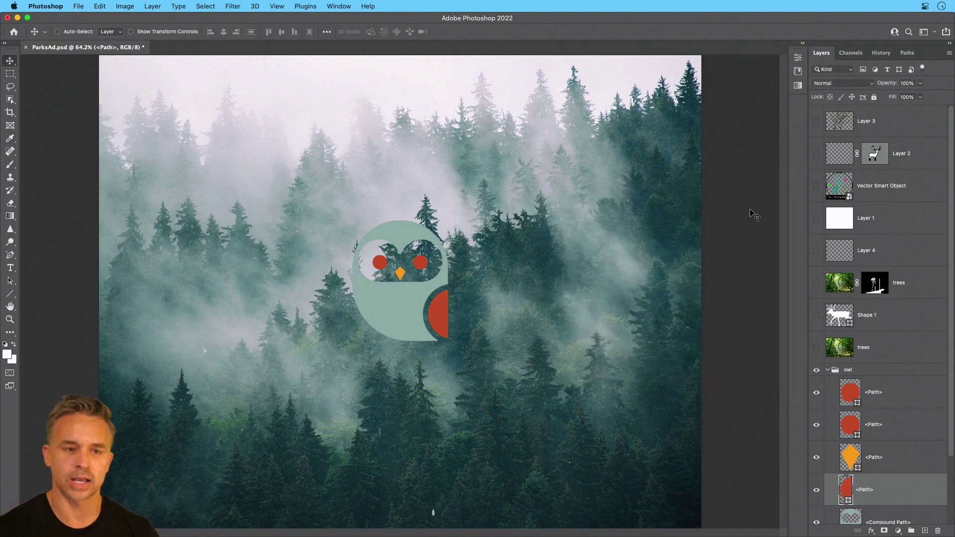
- Select several owl path layers, then collapse and hide the owl group
scroll(951, 490, down, 4)
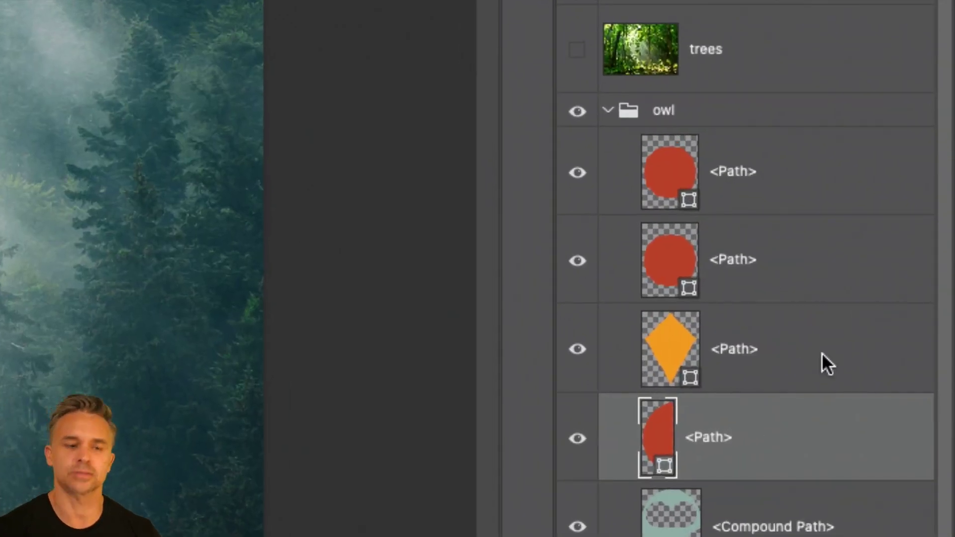
click(821, 353)
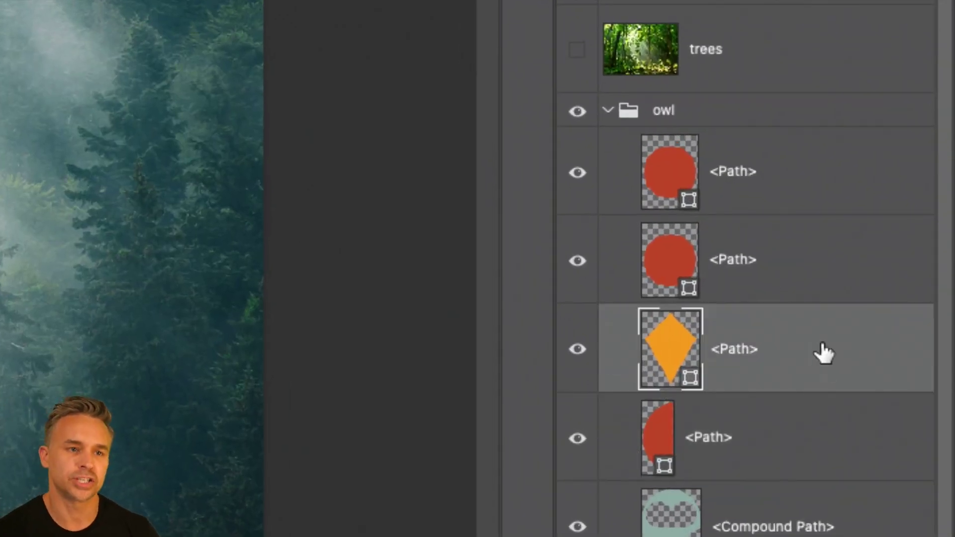
click(763, 173)
click(743, 274)
click(764, 341)
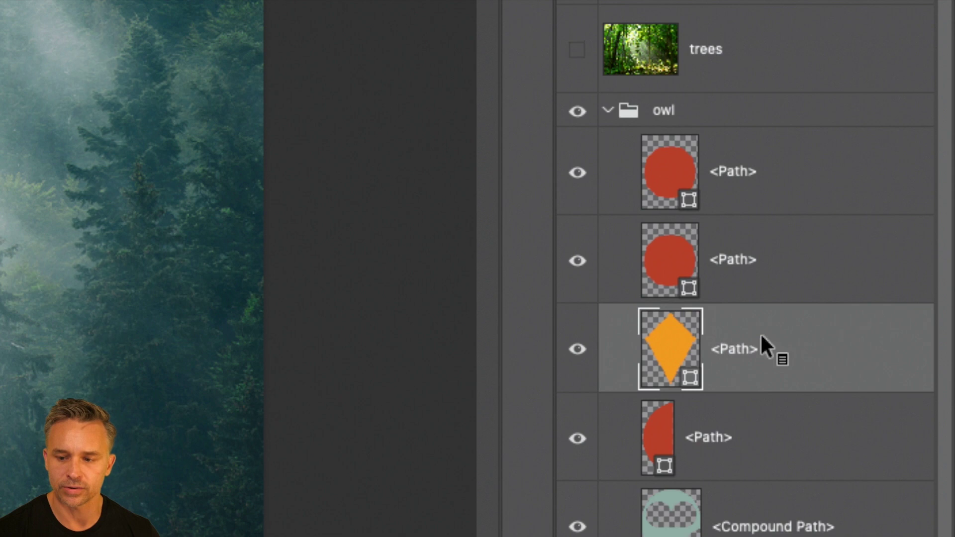
click(616, 110)
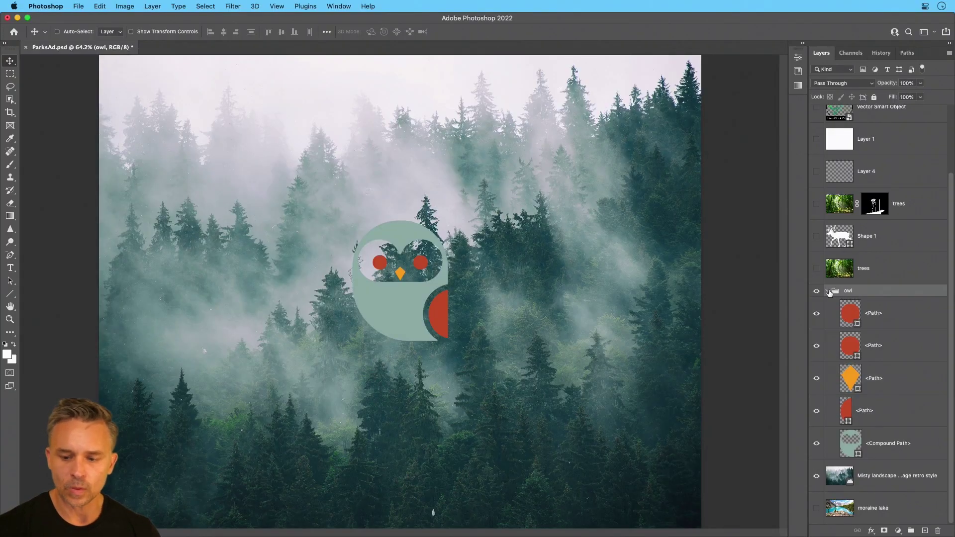
click(829, 291)
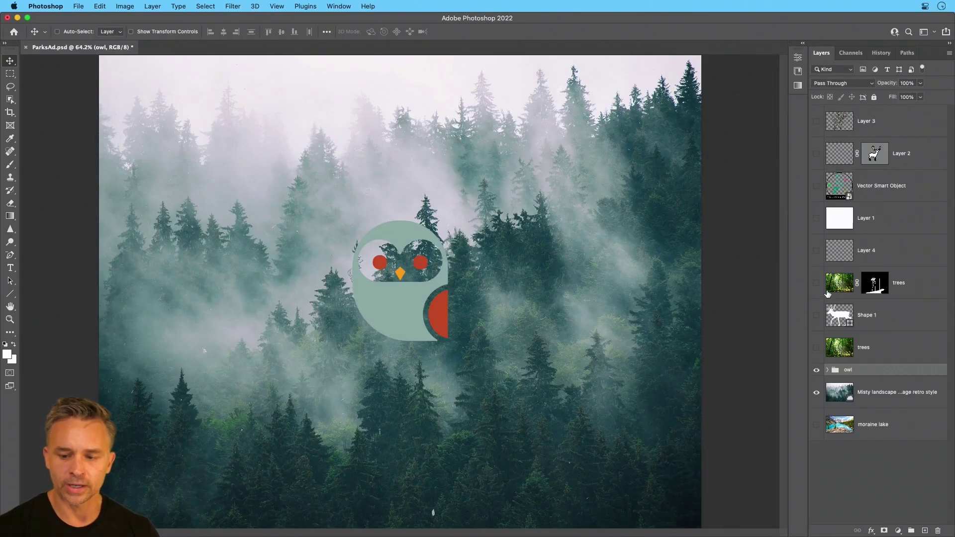
click(816, 372)
- Hide the owl, show and activate the National Parks logo layer, and marquee-select the whole logo
mouse_move(332, 529)
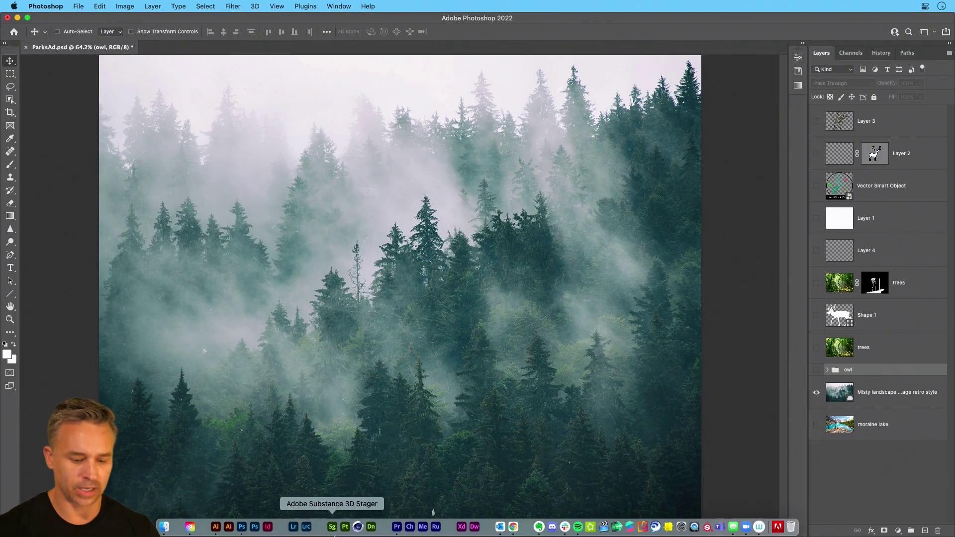
click(216, 526)
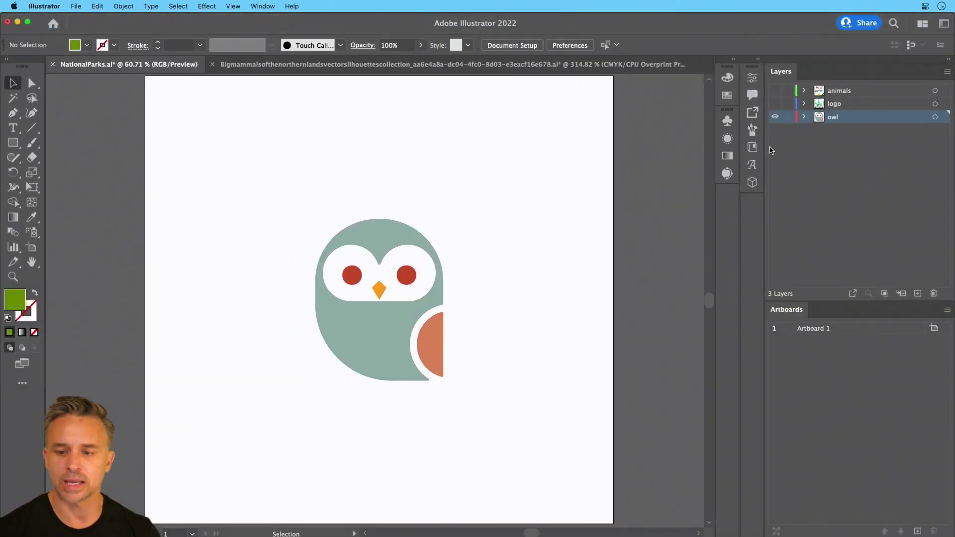
click(775, 116)
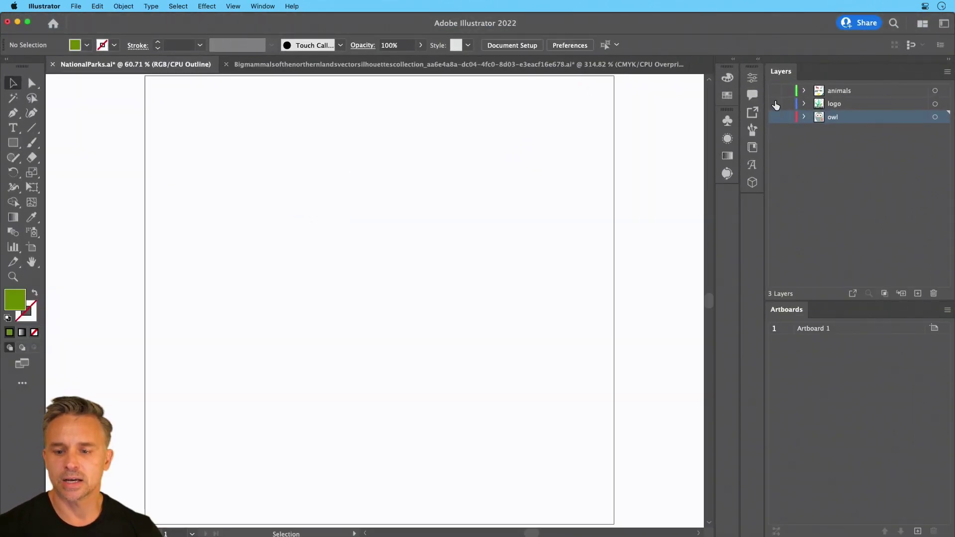
click(775, 103)
click(836, 106)
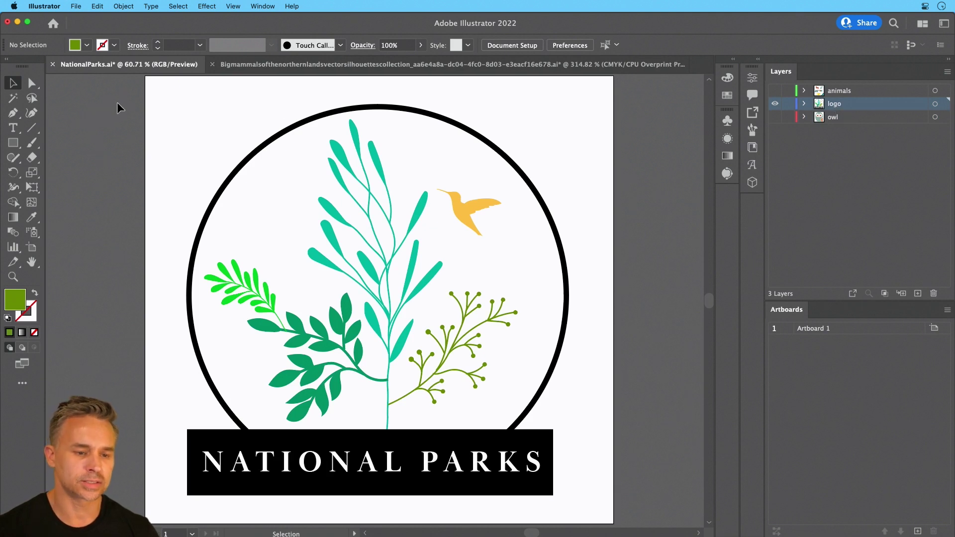
drag(110, 92, 611, 507)
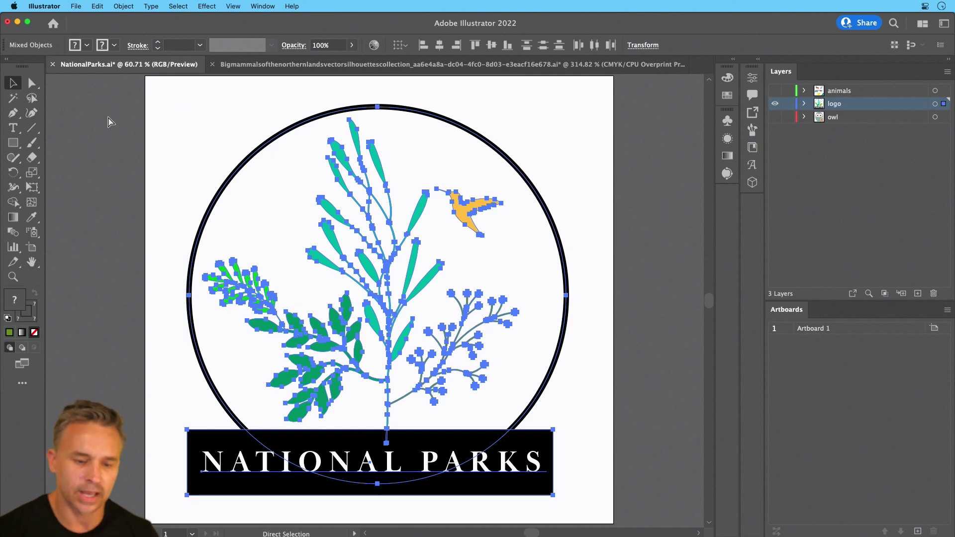
- Paste the National Parks logo into Photoshop as Layers, continuing past the rasterize warning
click(18, 22)
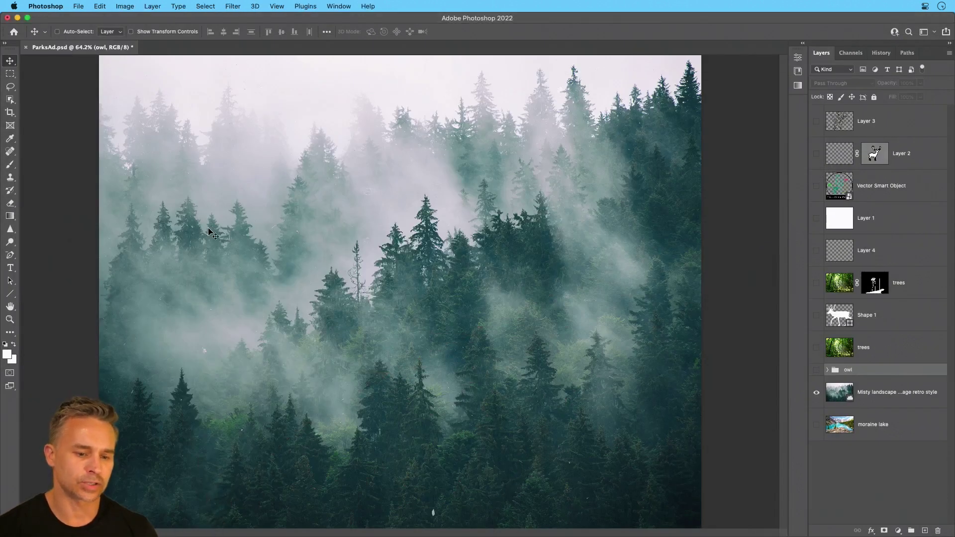
key(super+v)
click(471, 233)
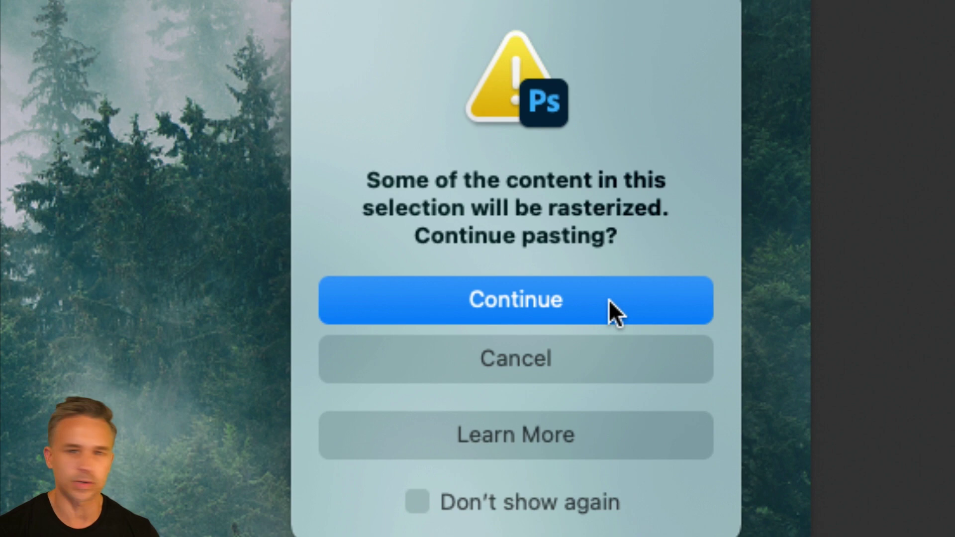
click(532, 303)
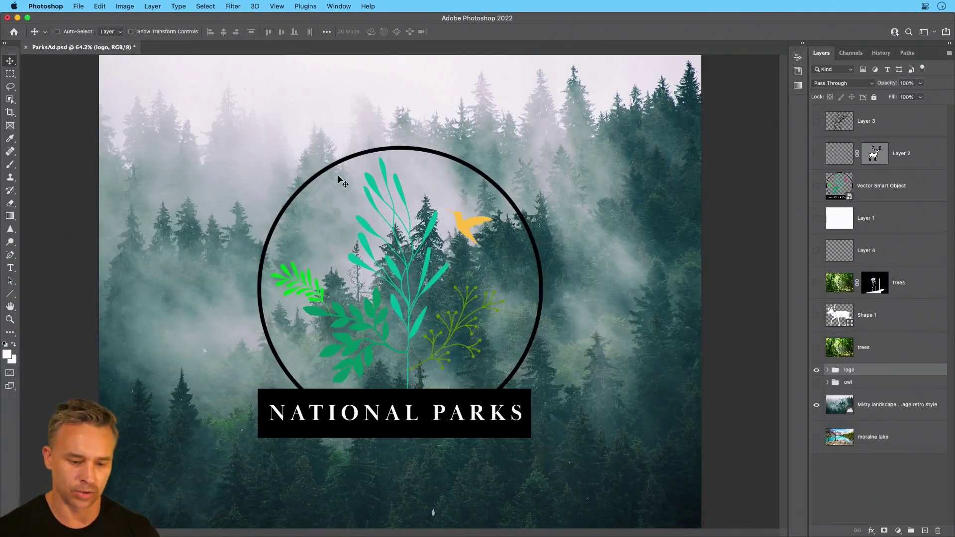
- Expand the logo group and select the National Parks text layer
click(828, 371)
scroll(864, 413, down, 5)
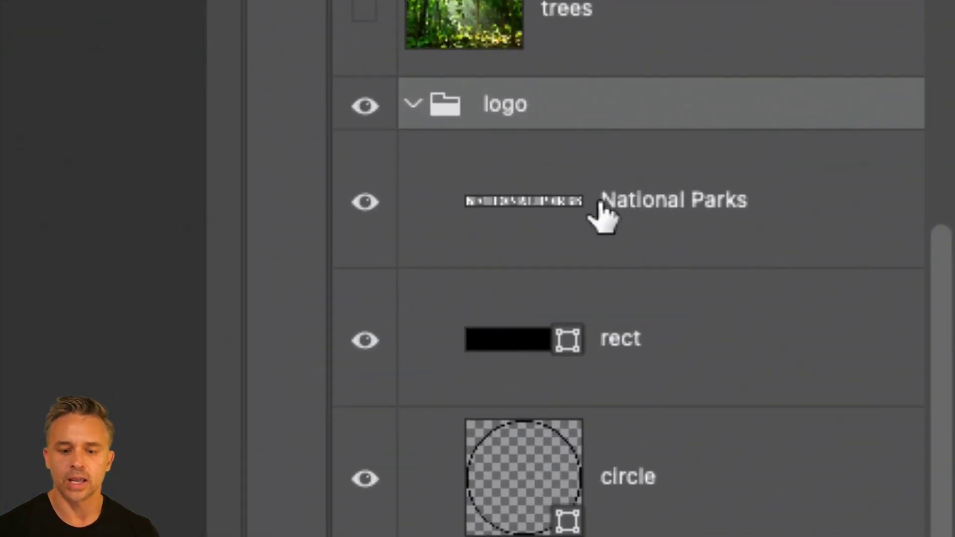
click(845, 222)
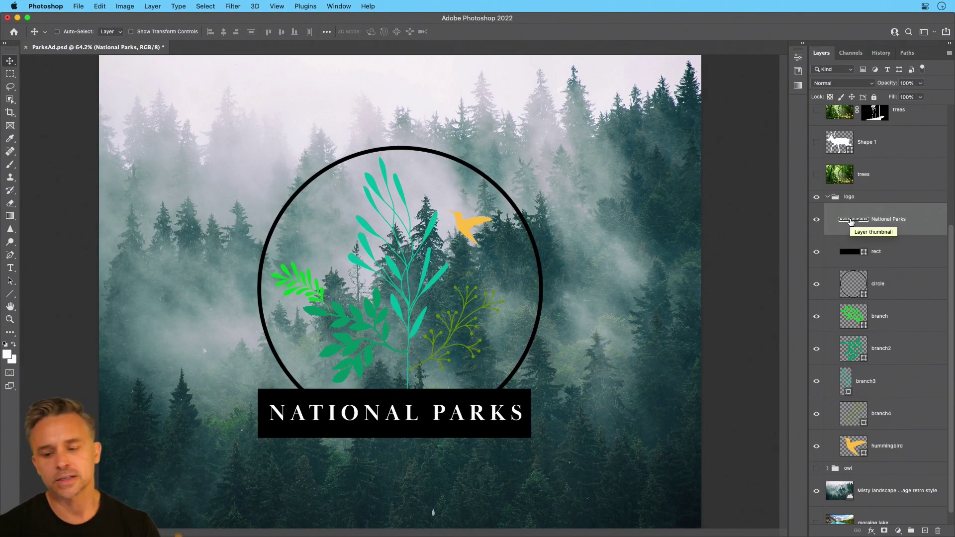
- Fill the logo's circle shape with white using Path Selection
click(891, 284)
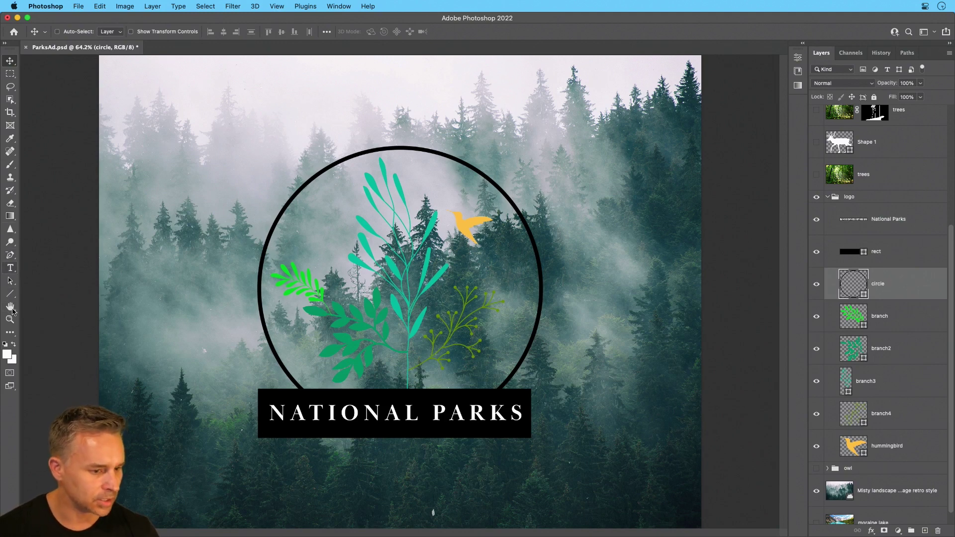
click(10, 281)
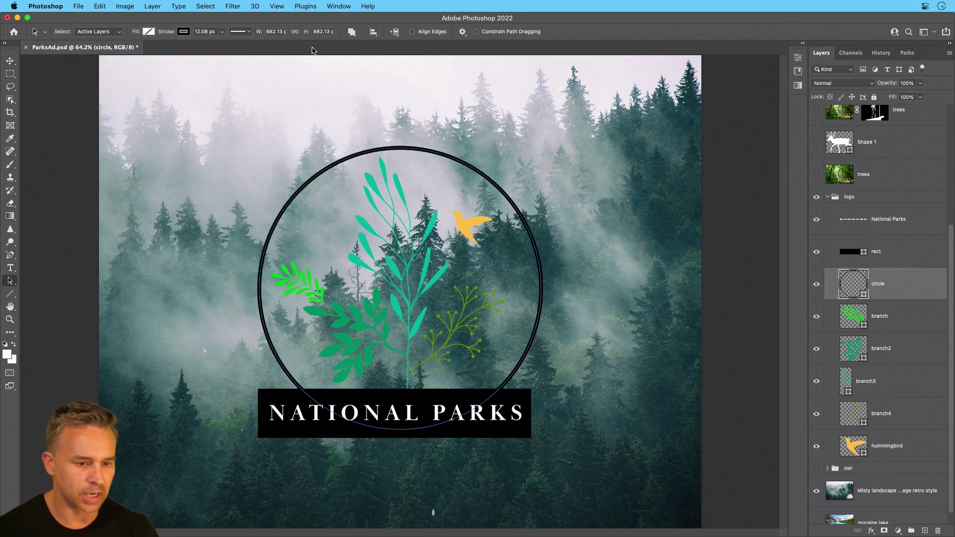
click(148, 31)
double_click(104, 84)
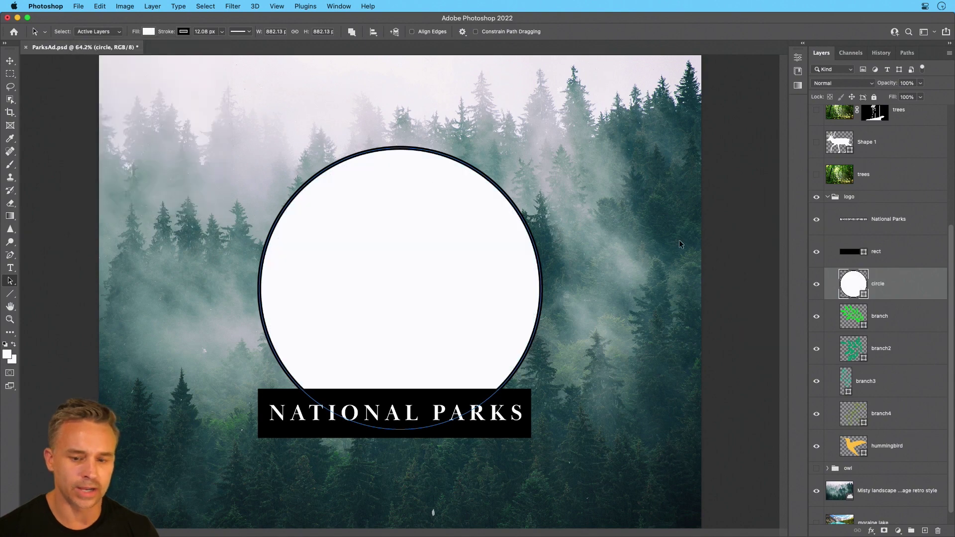
- Move the circle layer to the bottom of the logo group and set its opacity to 86%
drag(926, 294, 906, 454)
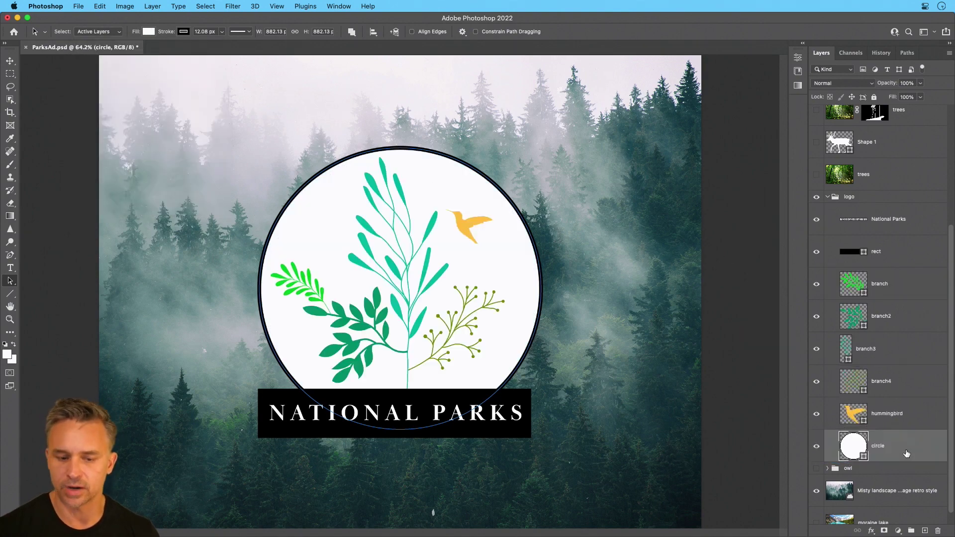
click(866, 220)
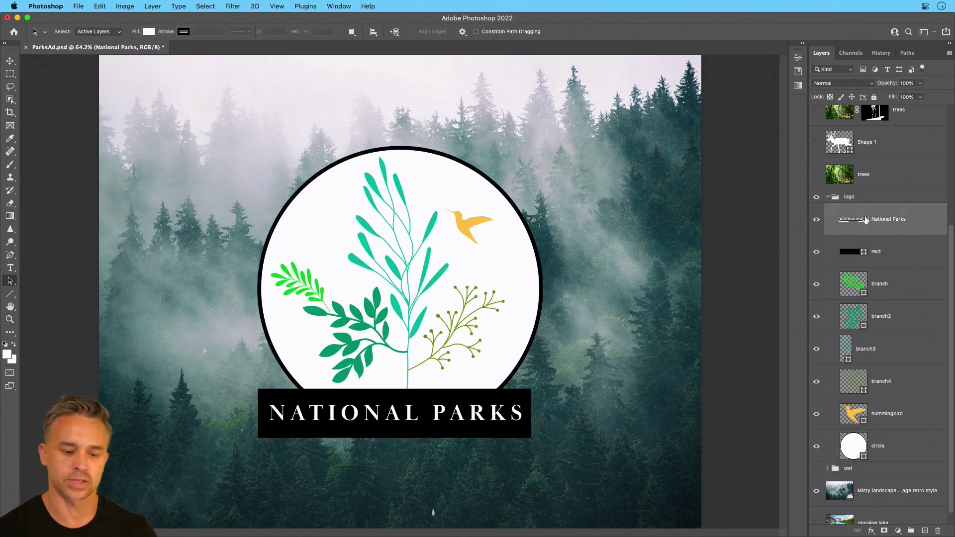
click(885, 459)
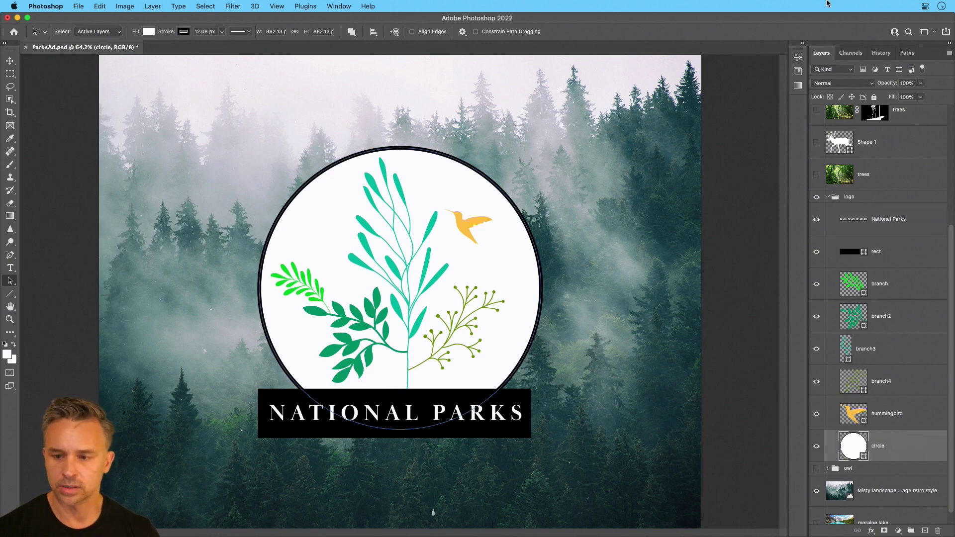
drag(886, 80, 874, 87)
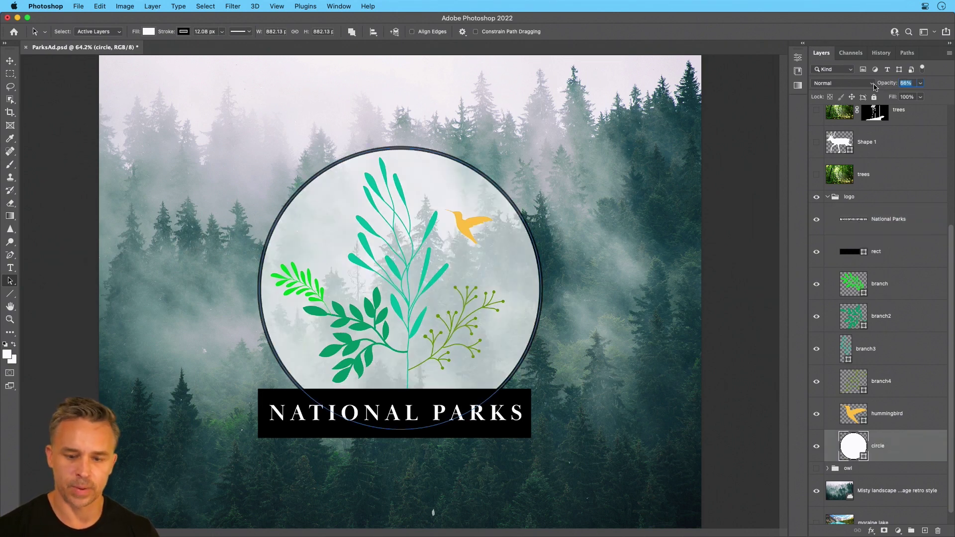
- Select the branch2 layer and paste the copied artwork again
click(897, 321)
key(v)
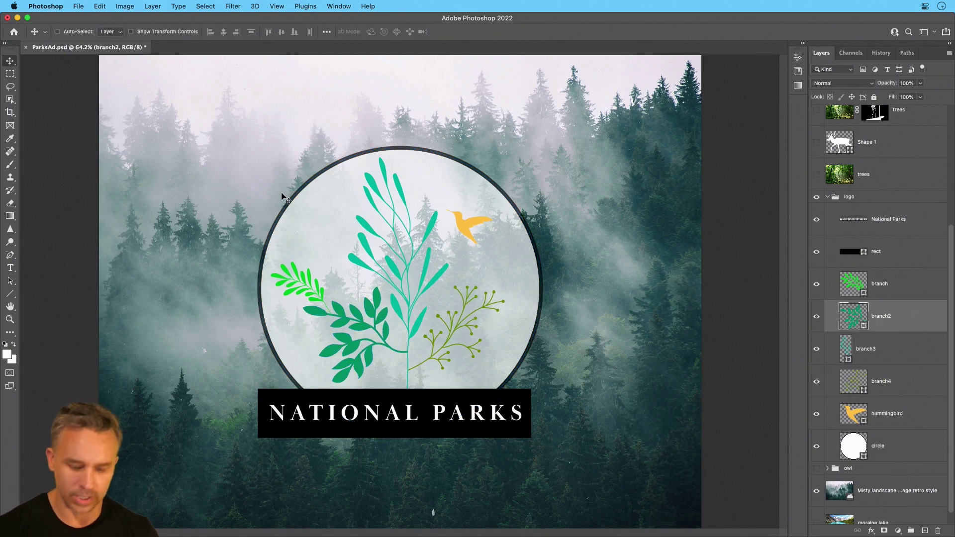
key(super+v)
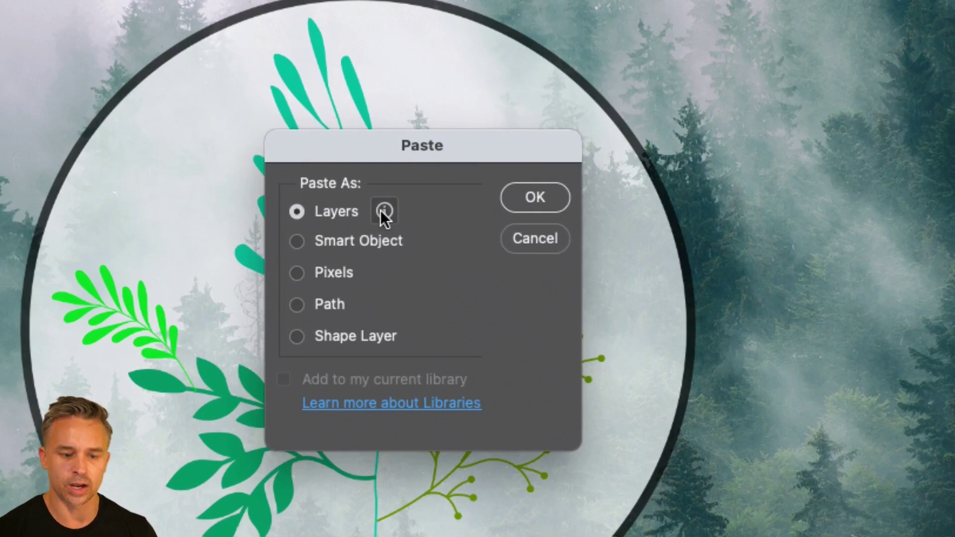
mouse_move(382, 214)
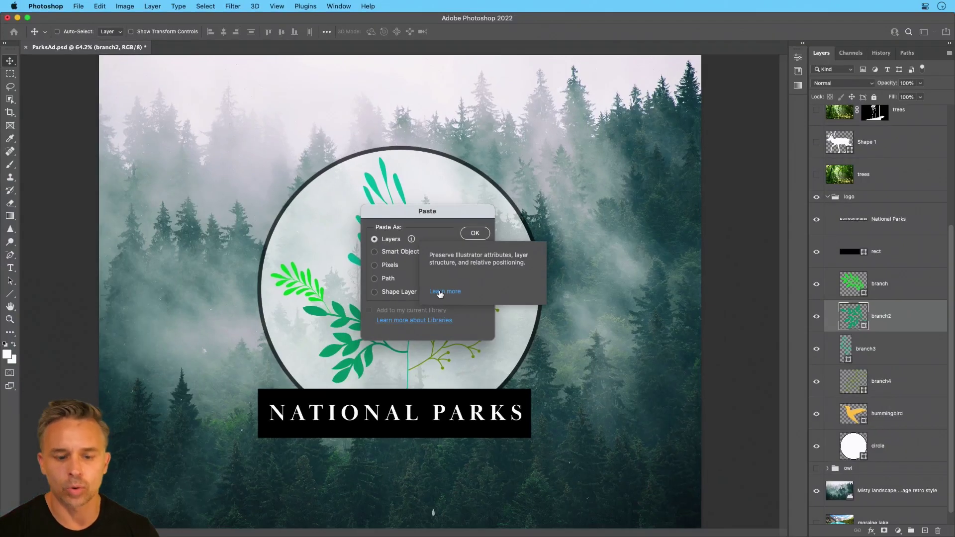
- Read the copy-paste limitations in the help page's interop scenarios table, then minimize Chrome back to Photoshop
click(453, 339)
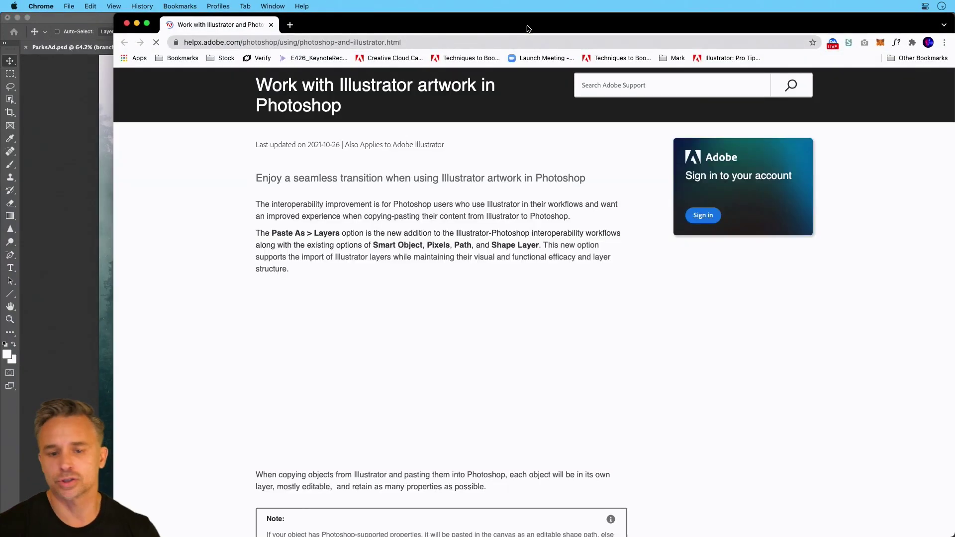
drag(529, 28, 452, 29)
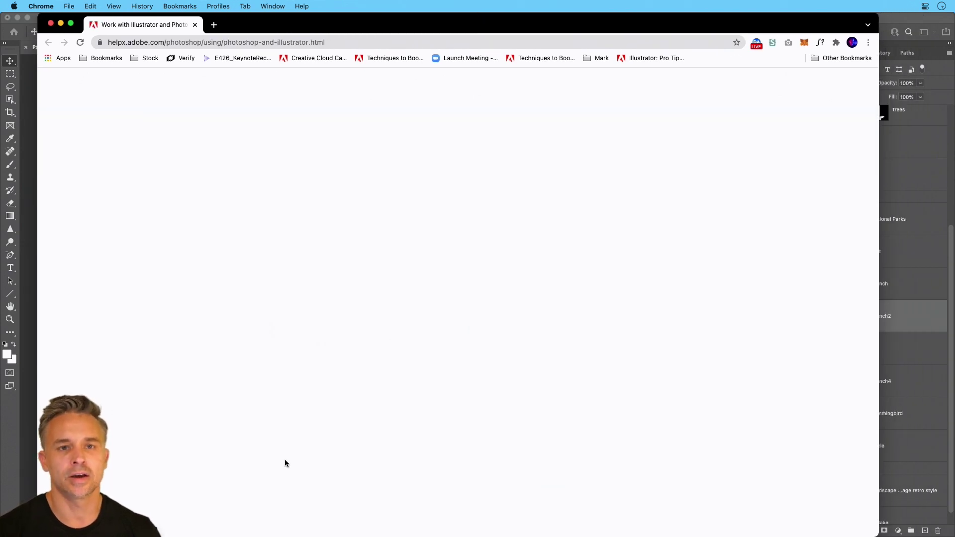
scroll(231, 378, down, 10)
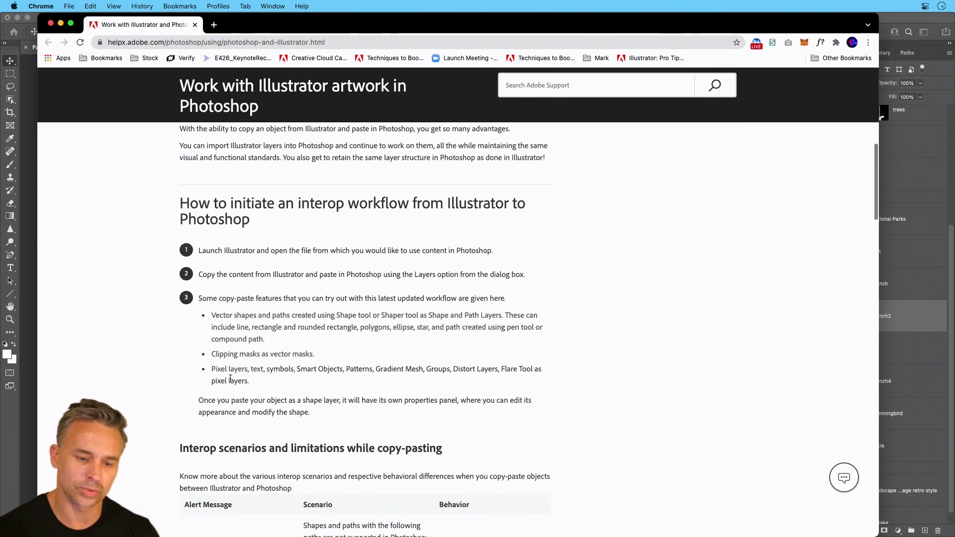
scroll(231, 378, down, 7)
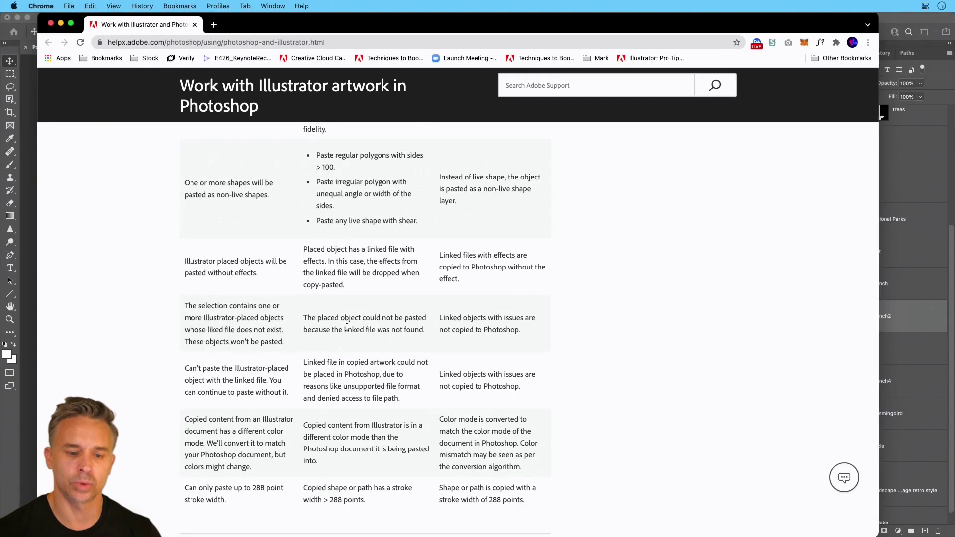
scroll(406, 347, up, 8)
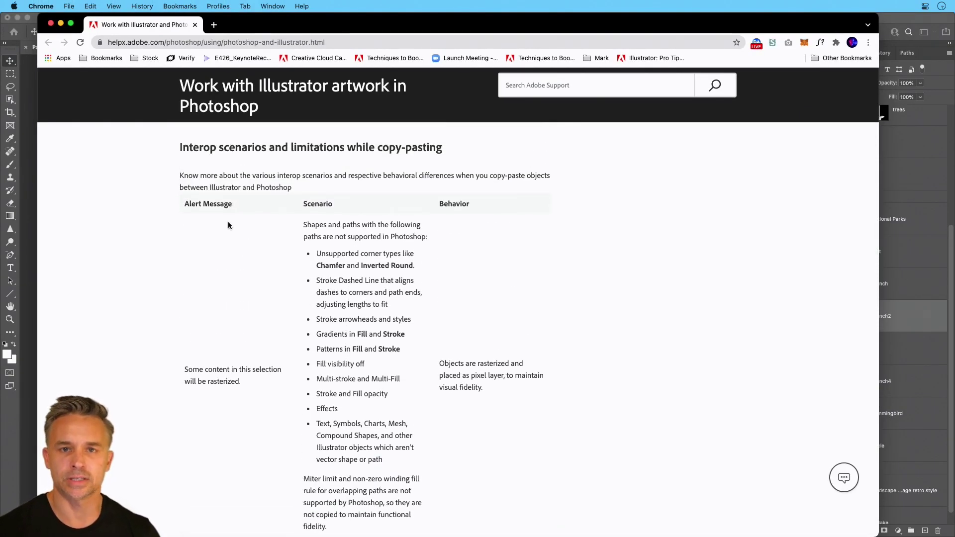
drag(256, 25, 277, 22)
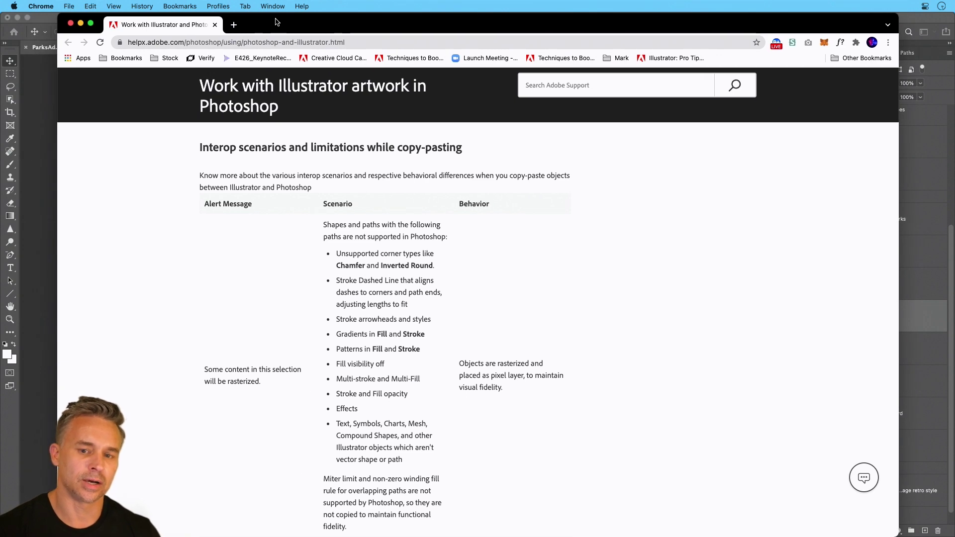
click(81, 24)
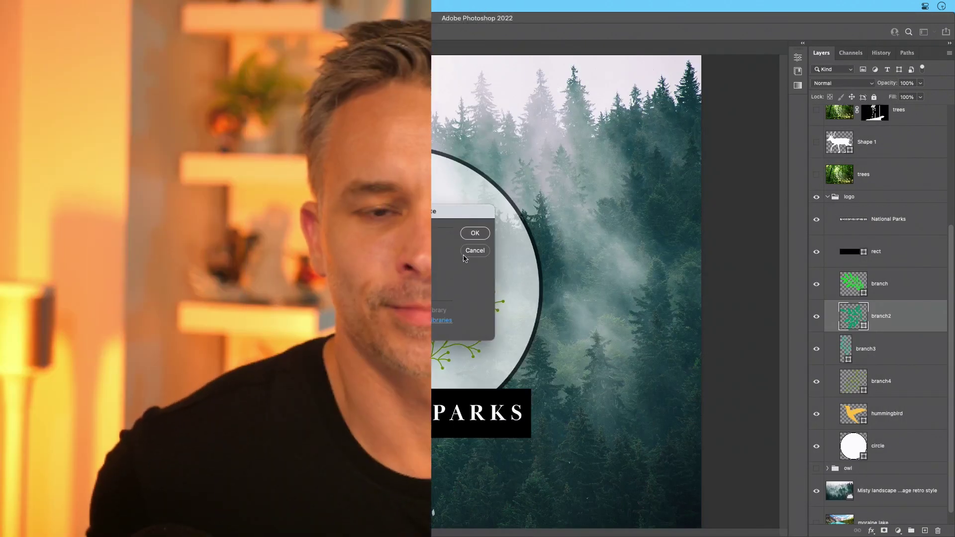